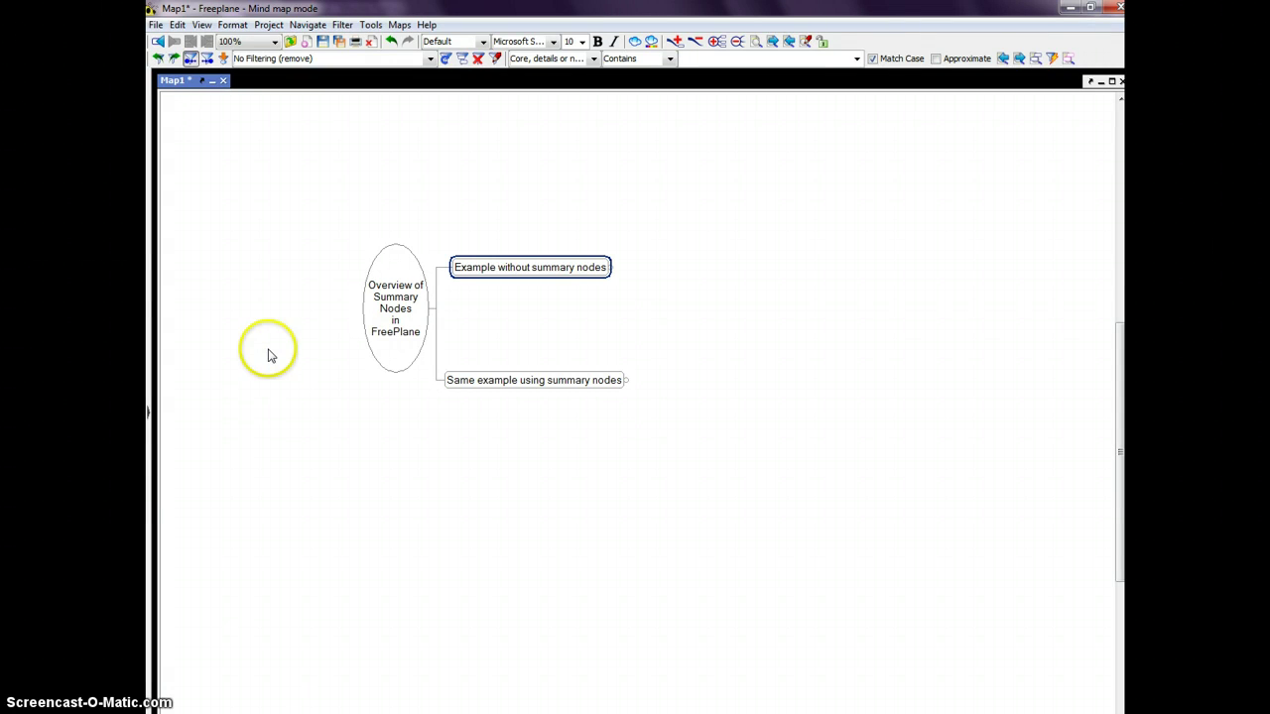
Step: Unfold the 'Example without summary nodes' branch to show its animal children
click(371, 352)
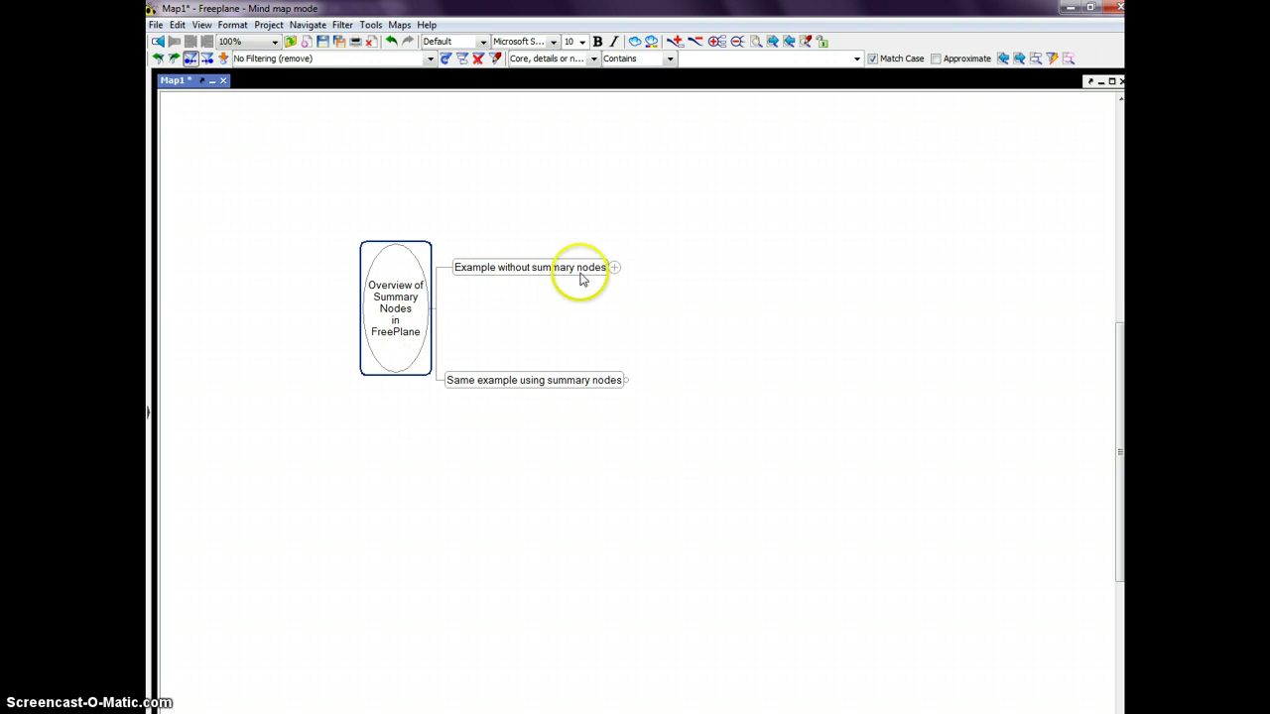
click(612, 268)
click(614, 268)
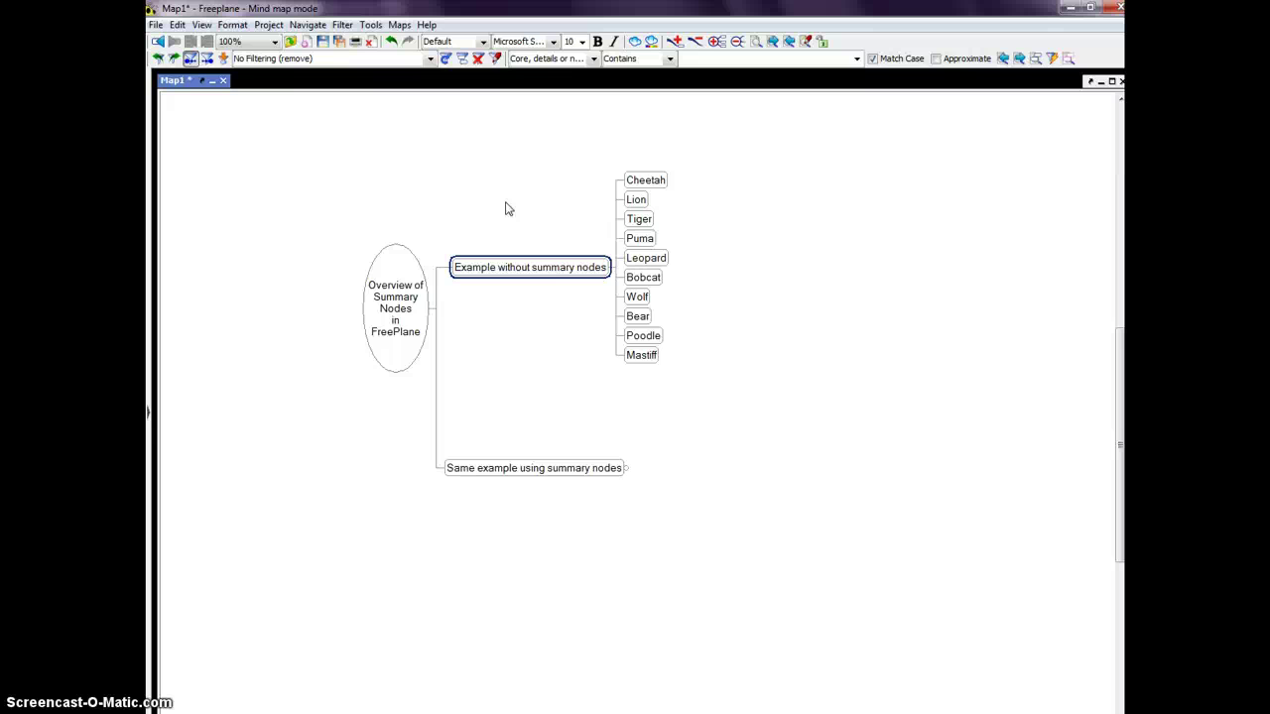
Step: Look over the list, selecting Cheetah, Bobcat, Mastiff and Wolf, then reselect the branch
click(649, 183)
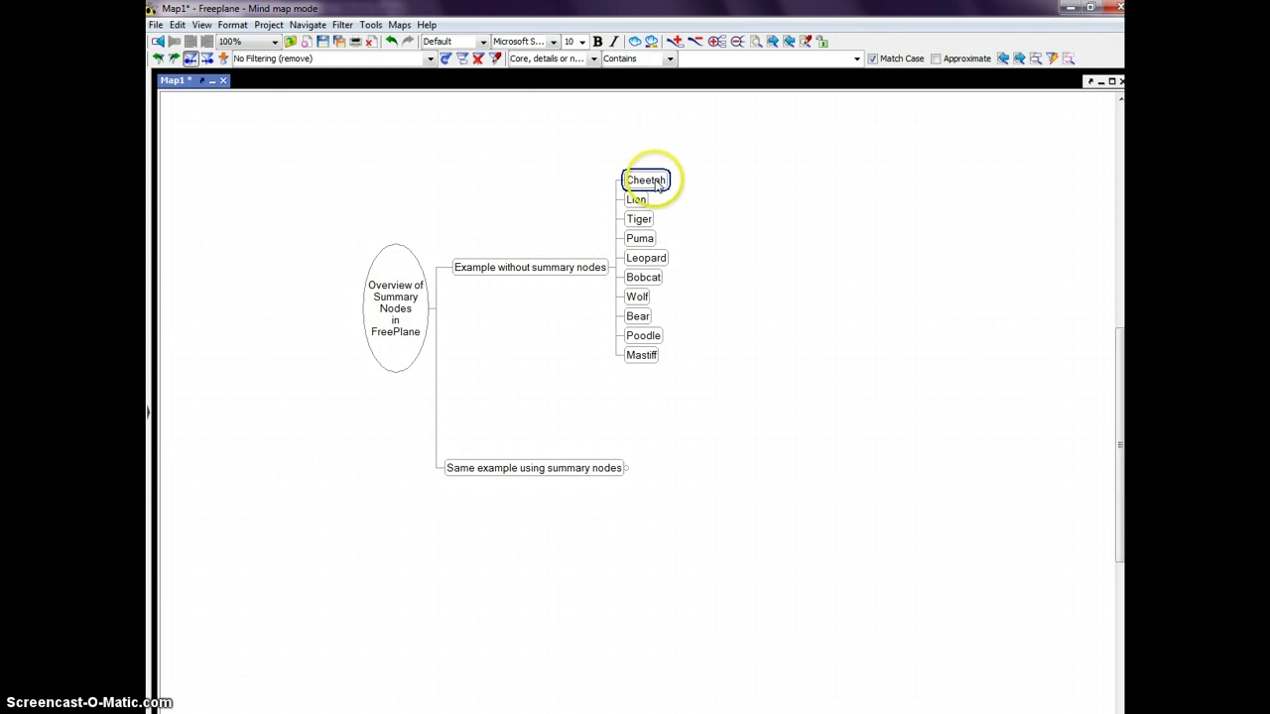
click(645, 277)
click(647, 184)
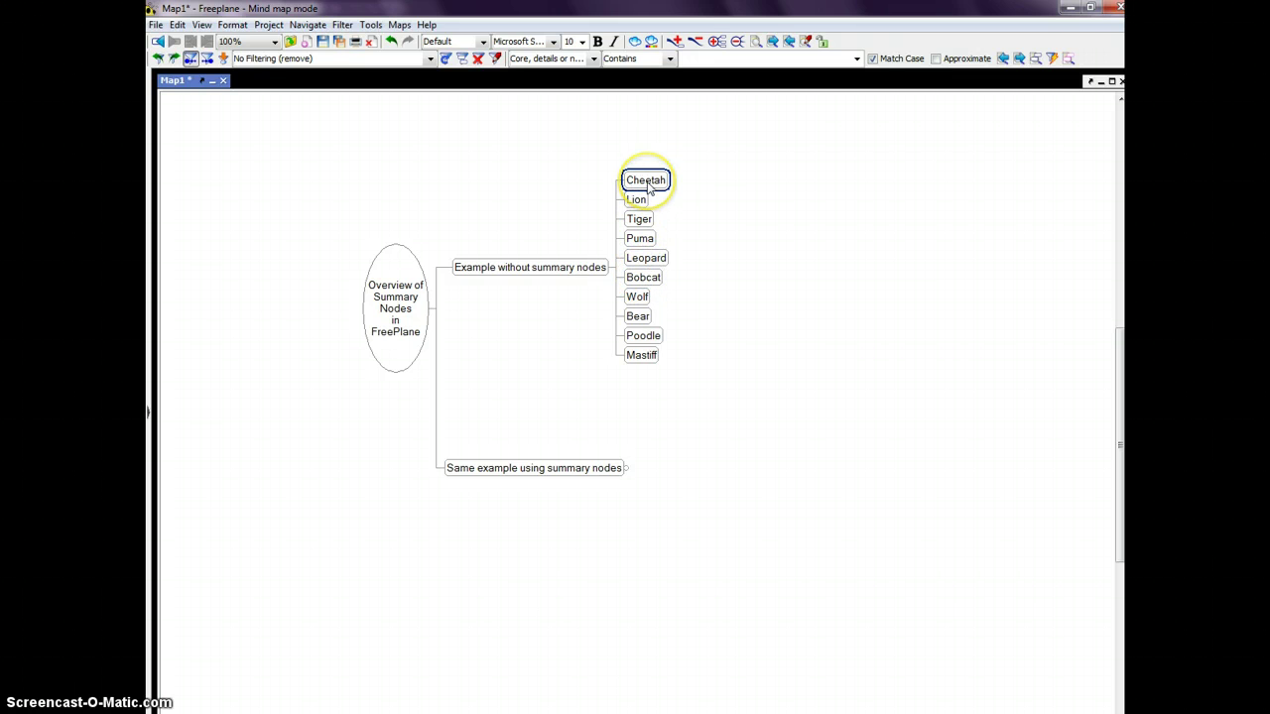
click(645, 361)
click(641, 301)
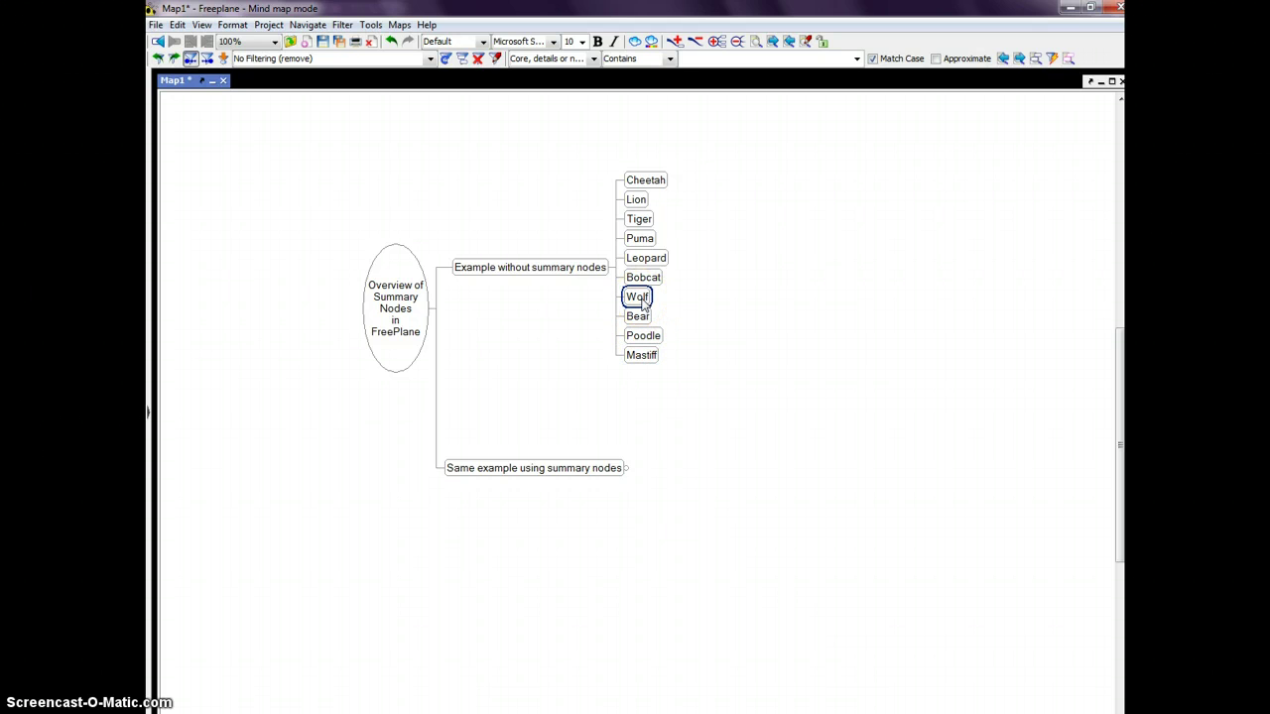
click(531, 266)
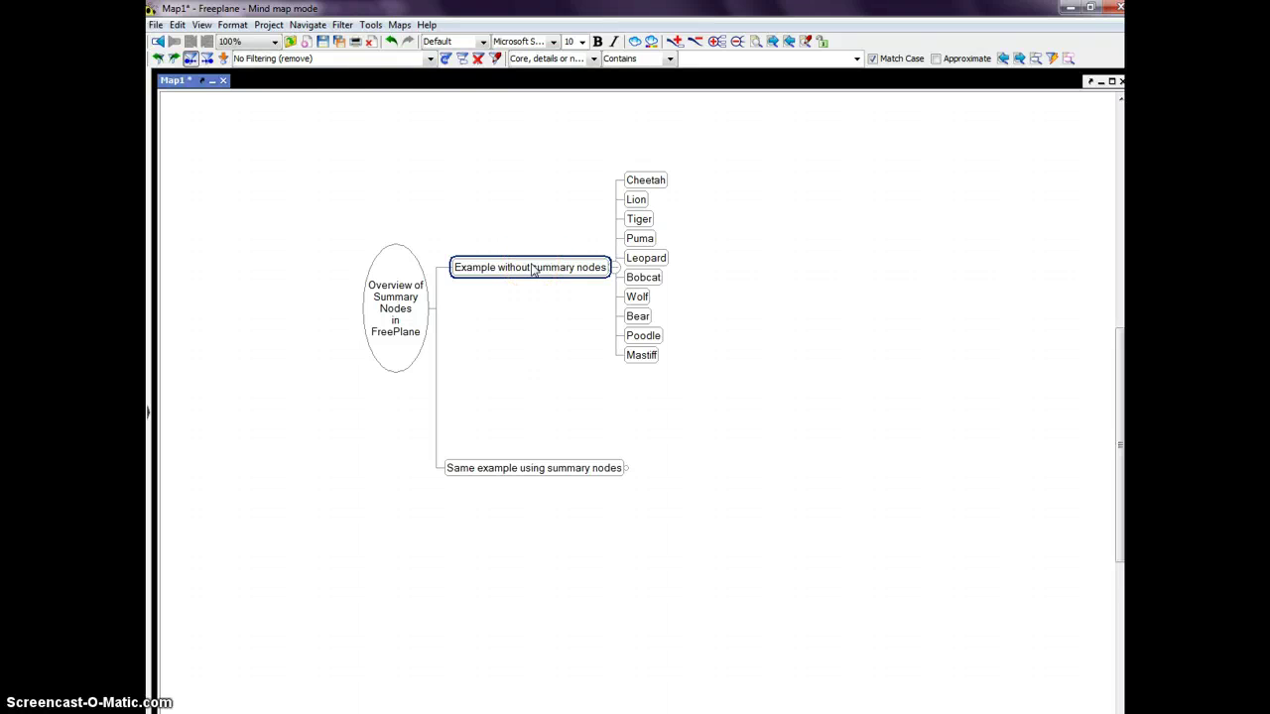
Step: Wrap the 'Example without summary nodes' branch in a rectangular cloud
click(233, 24)
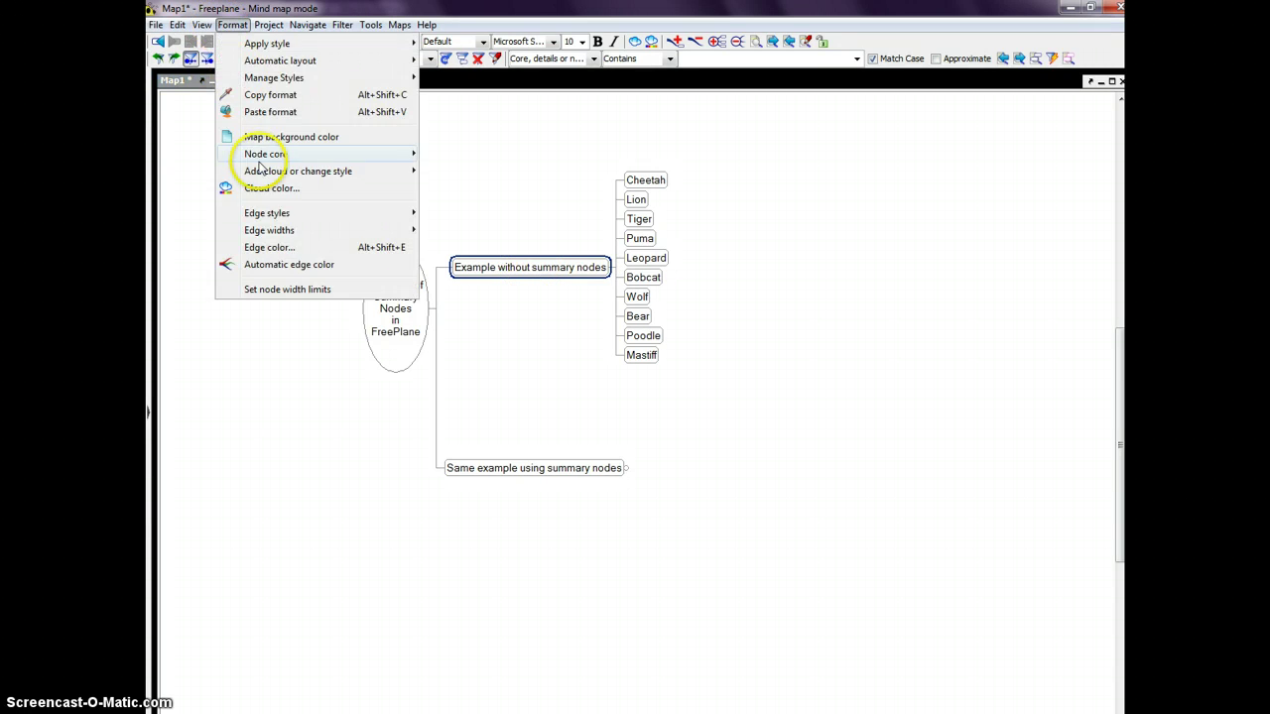
mouse_move(260, 159)
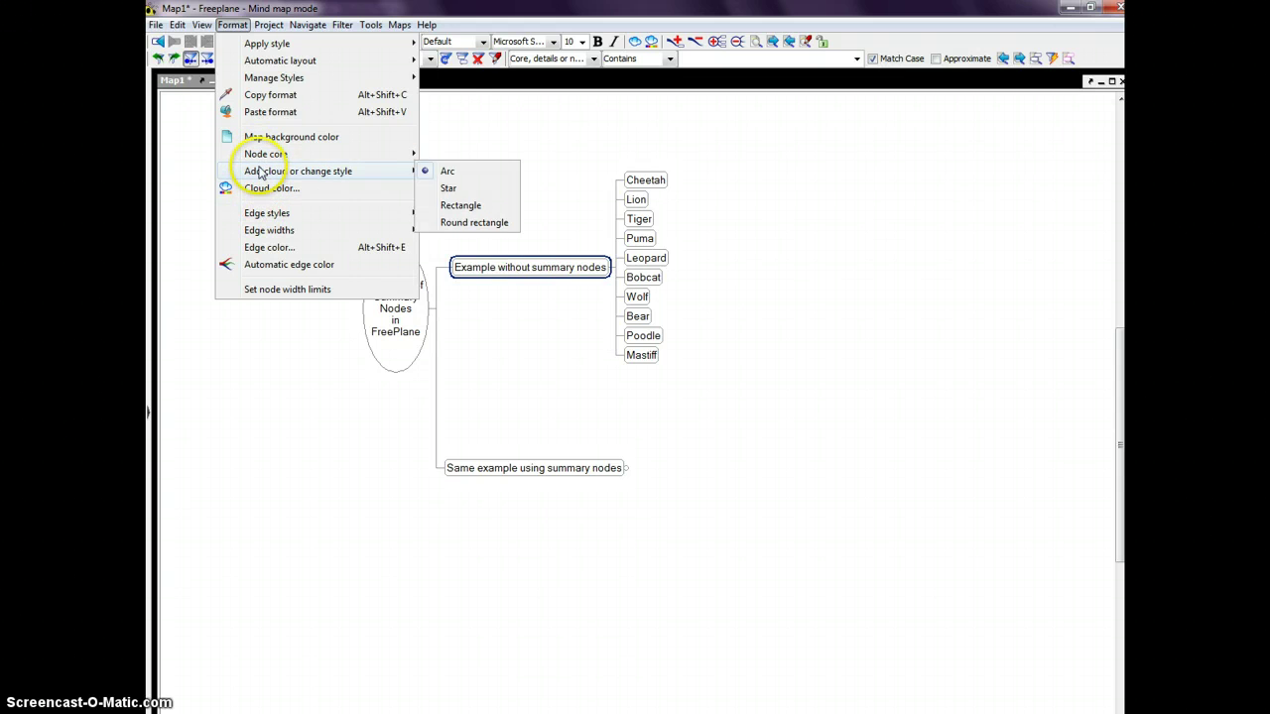
click(466, 210)
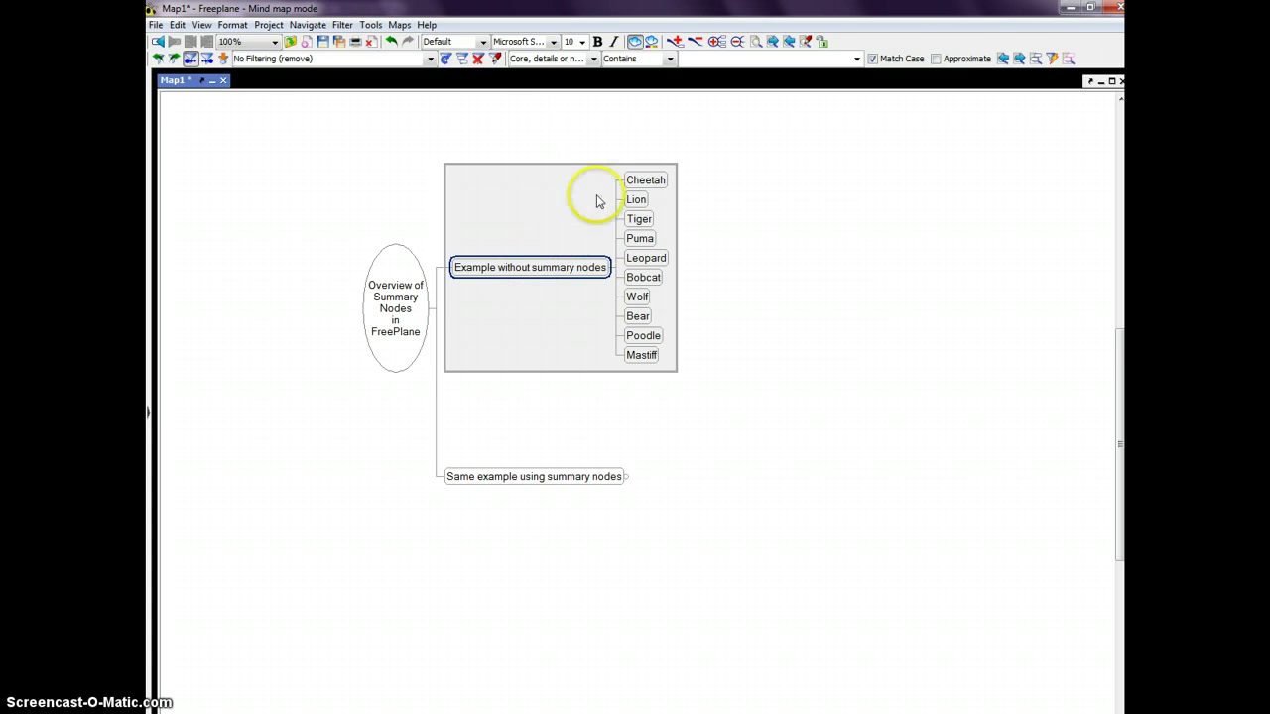
Step: Check Leopard, Cheetah and Bear, then select the 'Same example using summary nodes' branch
click(643, 259)
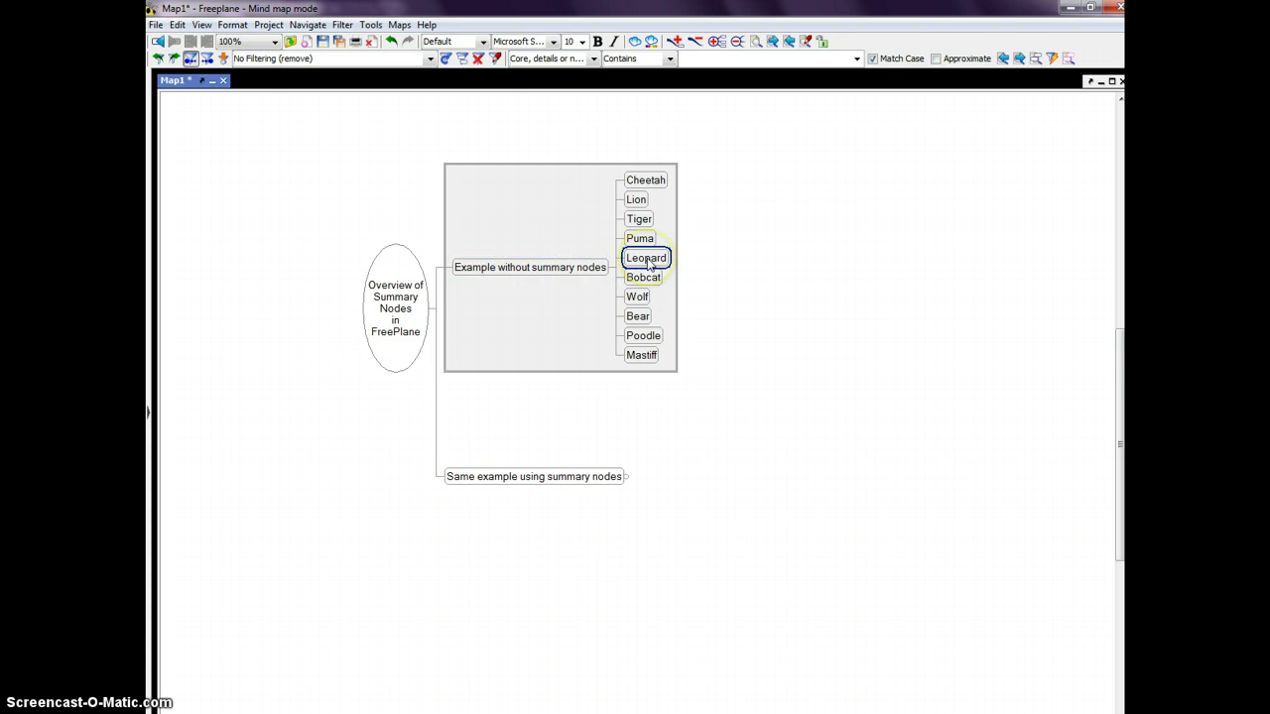
click(643, 180)
click(640, 260)
click(638, 315)
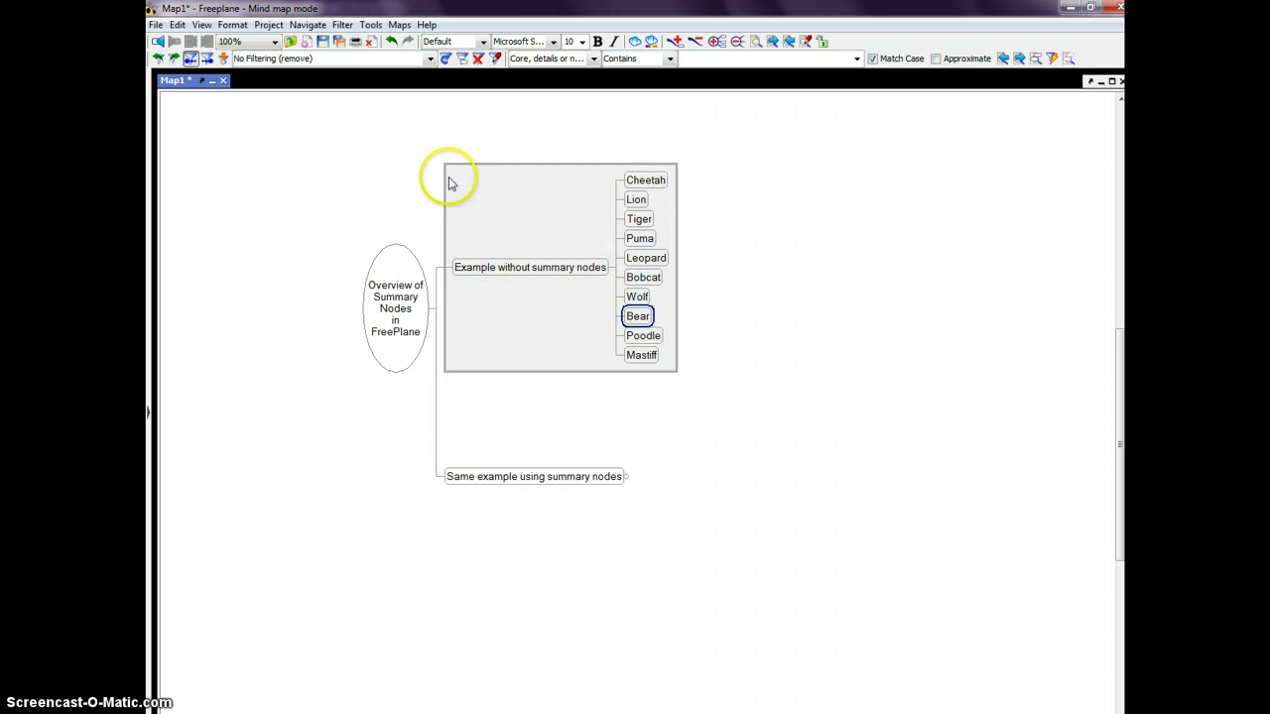
click(428, 309)
click(516, 483)
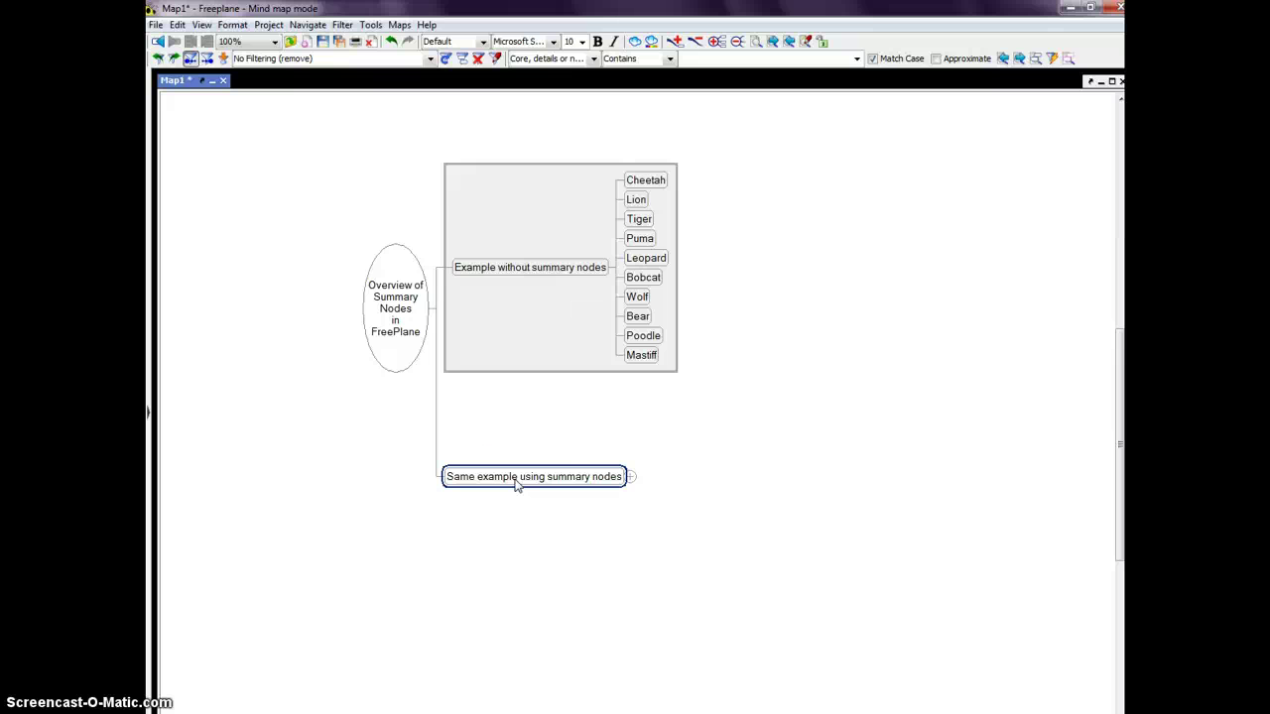
Step: Undo the cloud and move the six cats, Cheetah through Bobcat, up away from Wolf
click(176, 25)
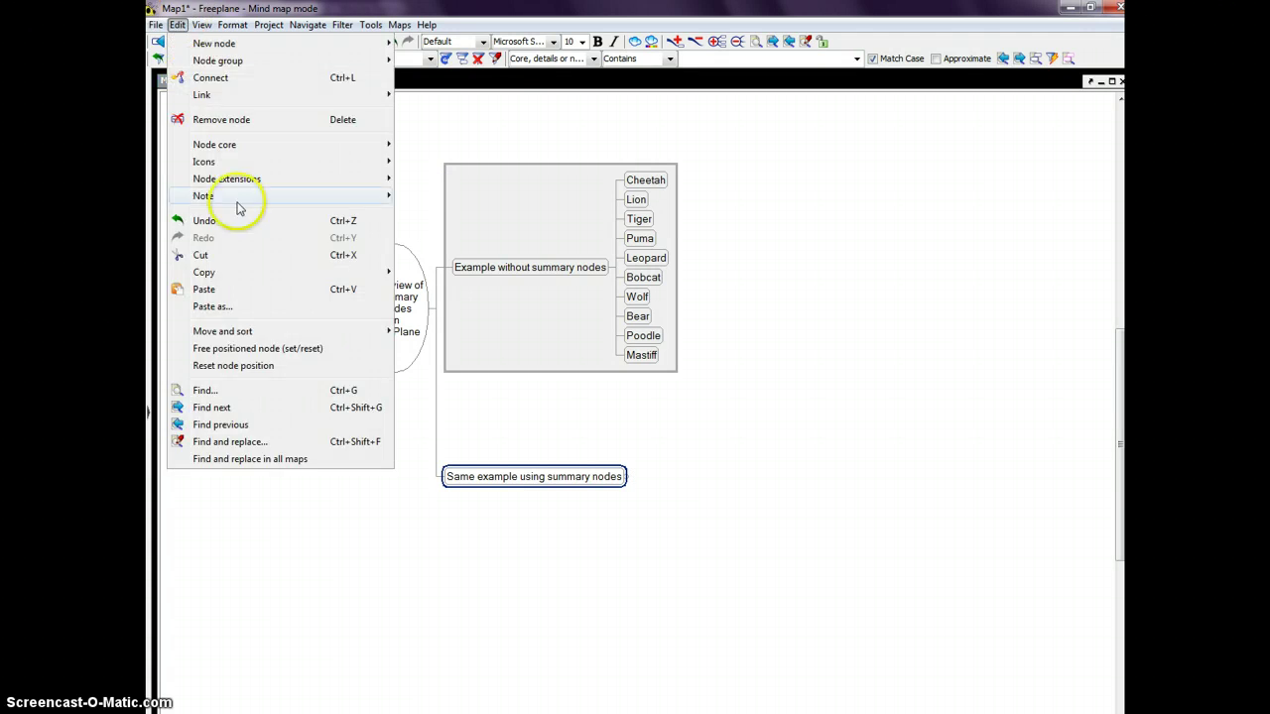
click(218, 220)
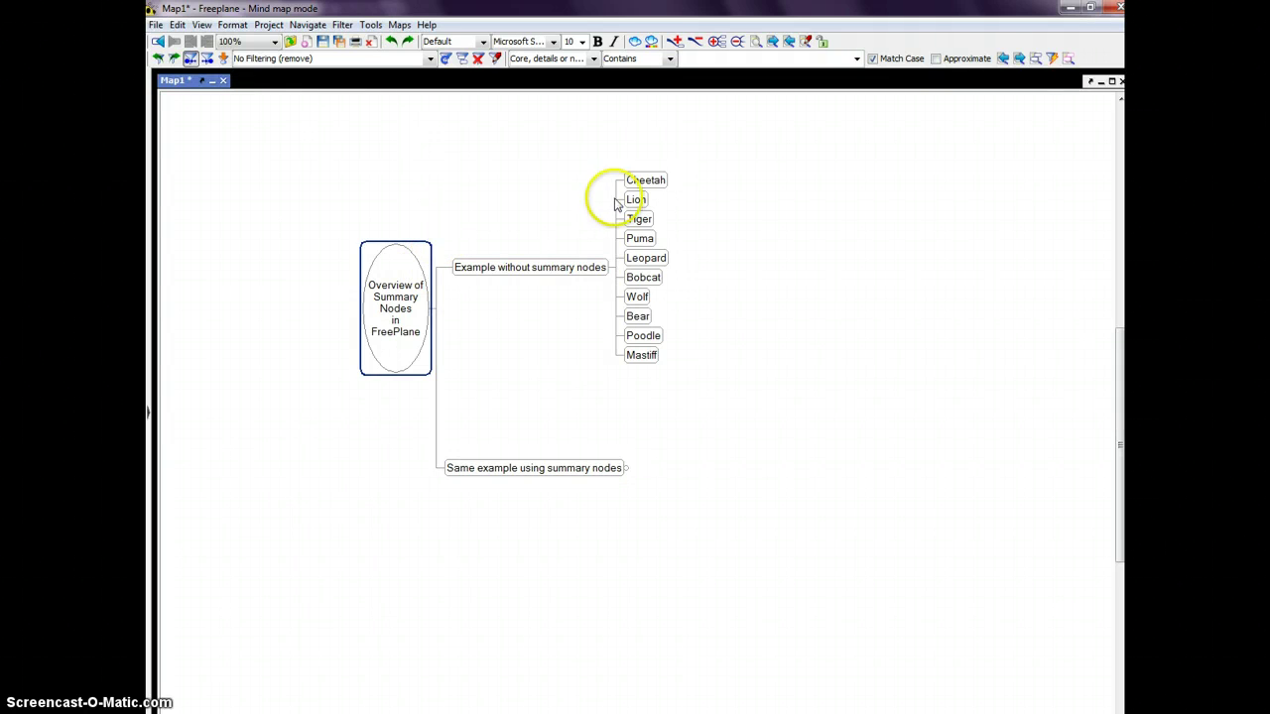
click(654, 182)
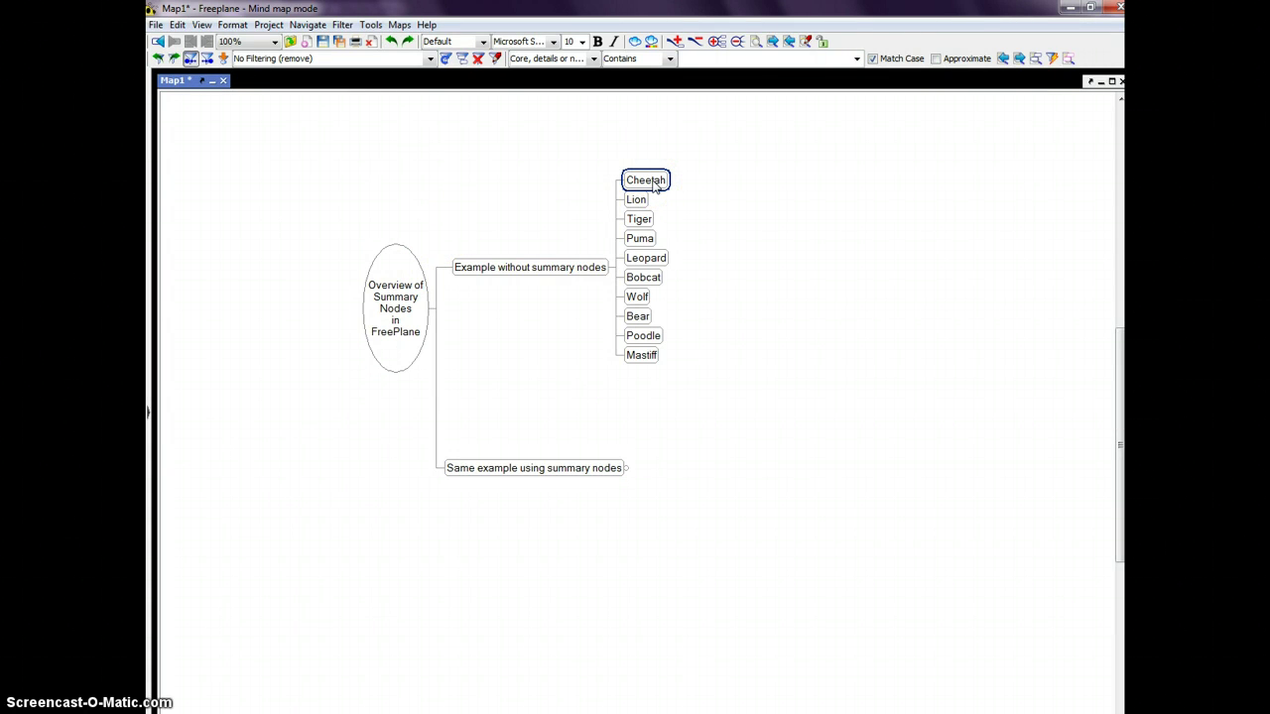
shift+click(646, 278)
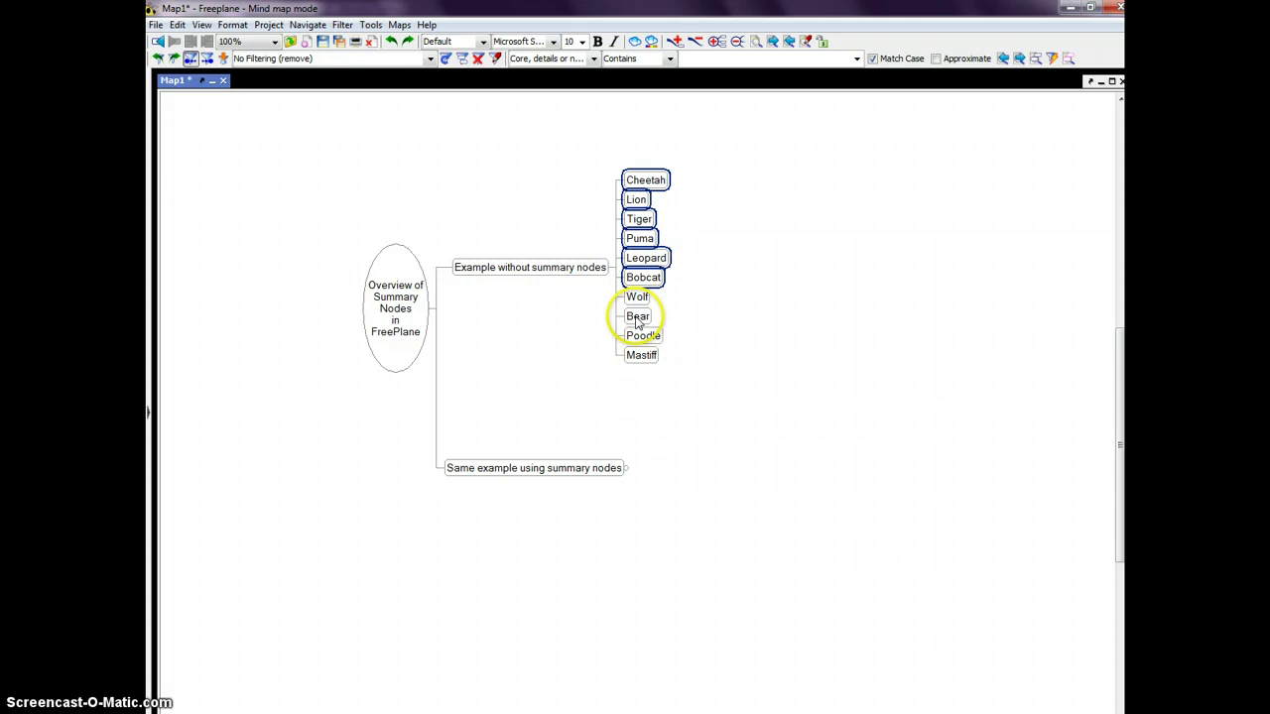
drag(620, 277, 621, 253)
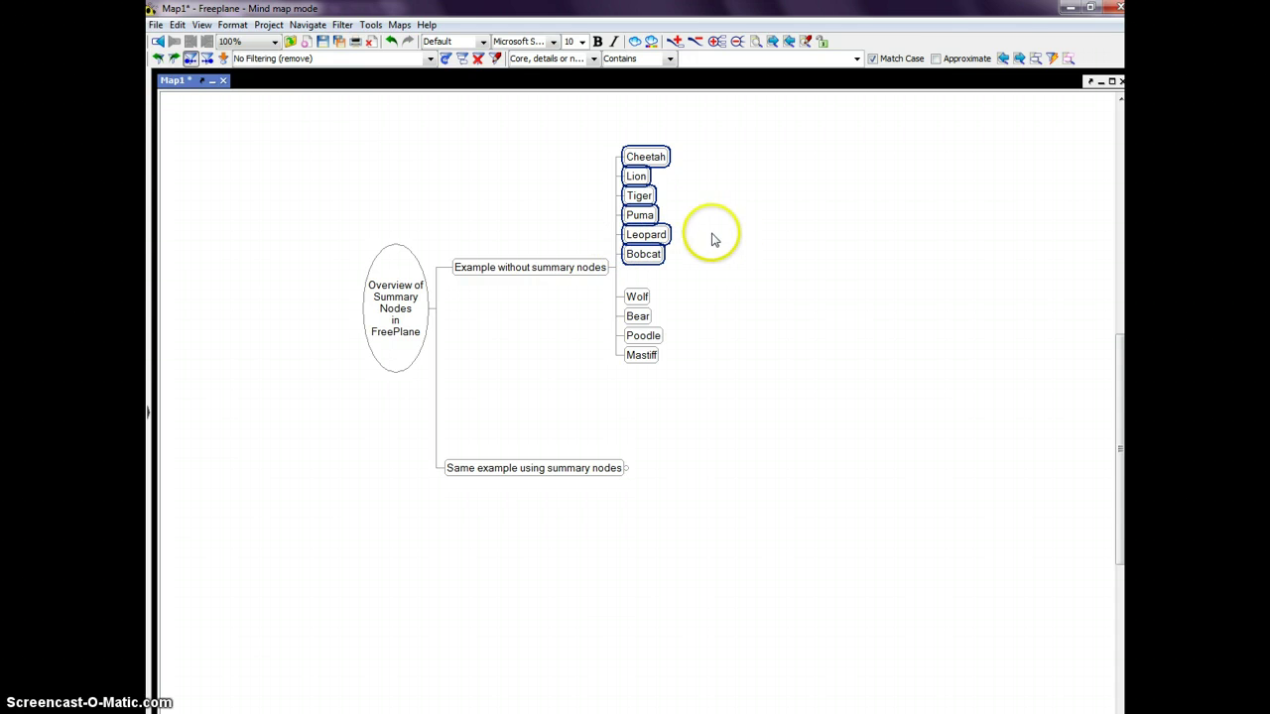
Step: Check the separated groups by selecting Wolf, Cheetah, Bobcat, Leopard and Mastiff
click(636, 297)
click(644, 156)
click(643, 254)
click(645, 156)
click(640, 235)
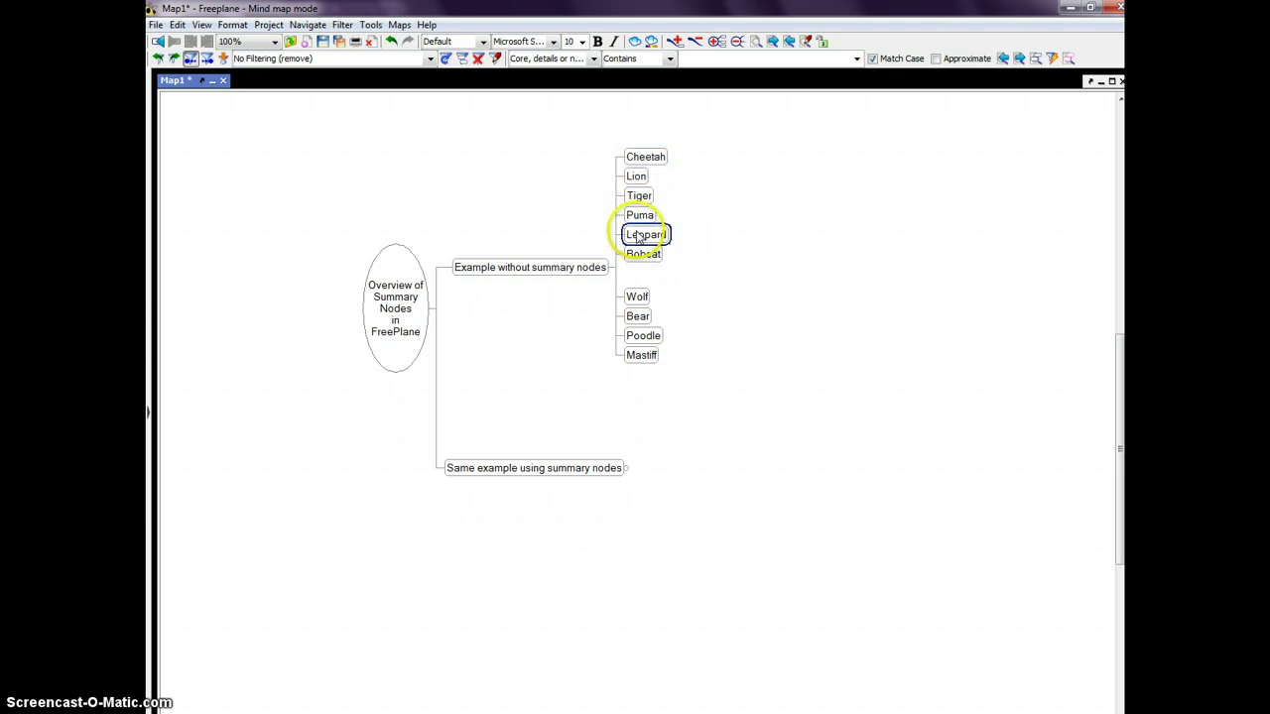
click(640, 356)
click(636, 297)
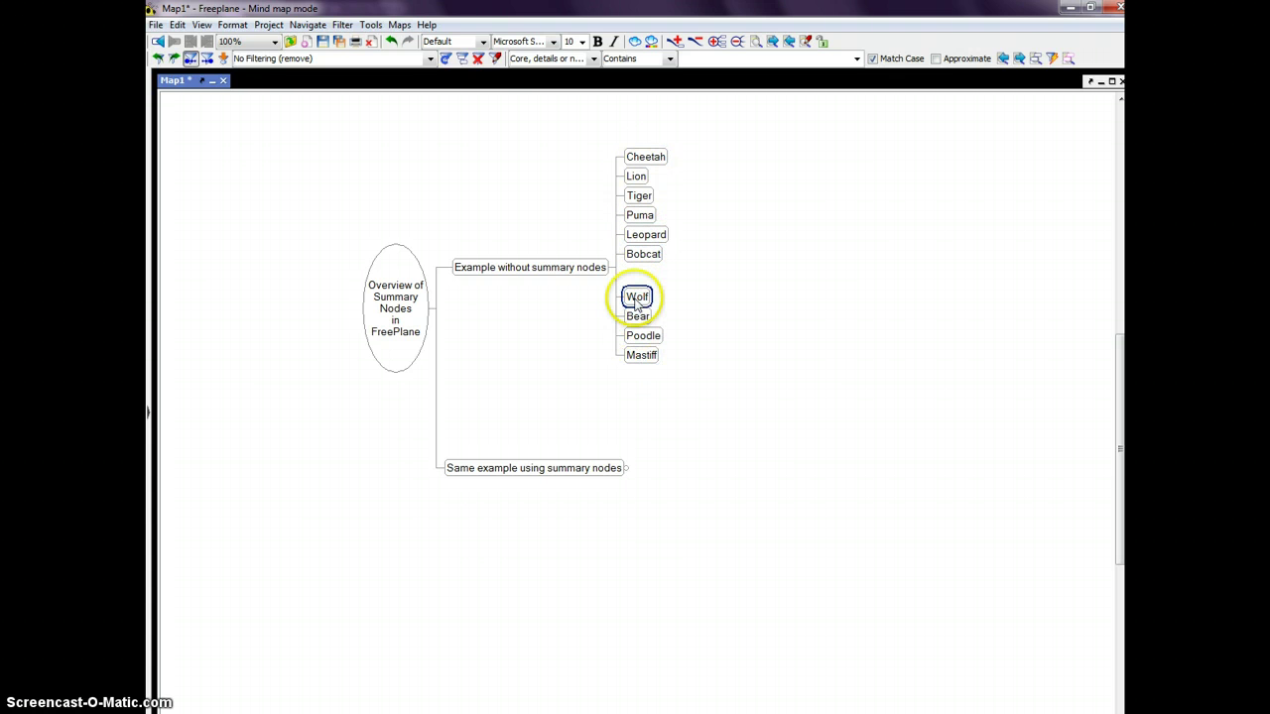
click(643, 235)
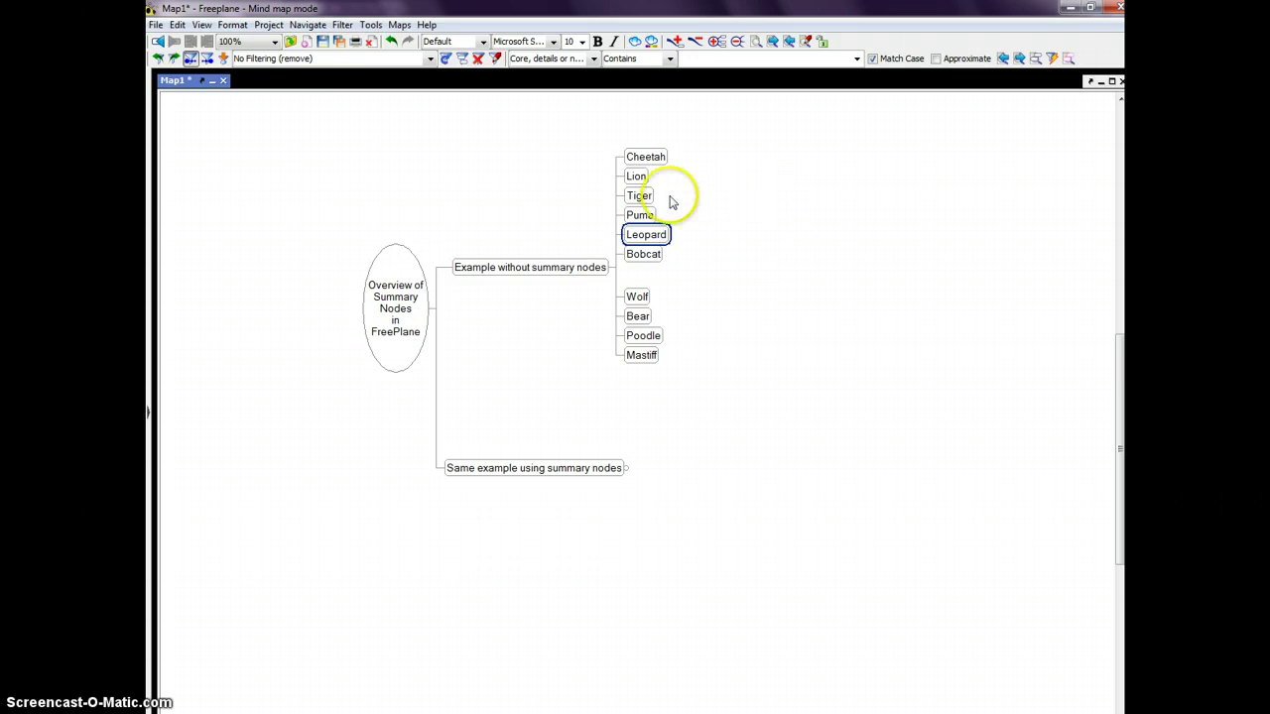
Step: Add heading nodes CATS above Cheetah and DOGS above Wolf, then show the properties panel
click(639, 160)
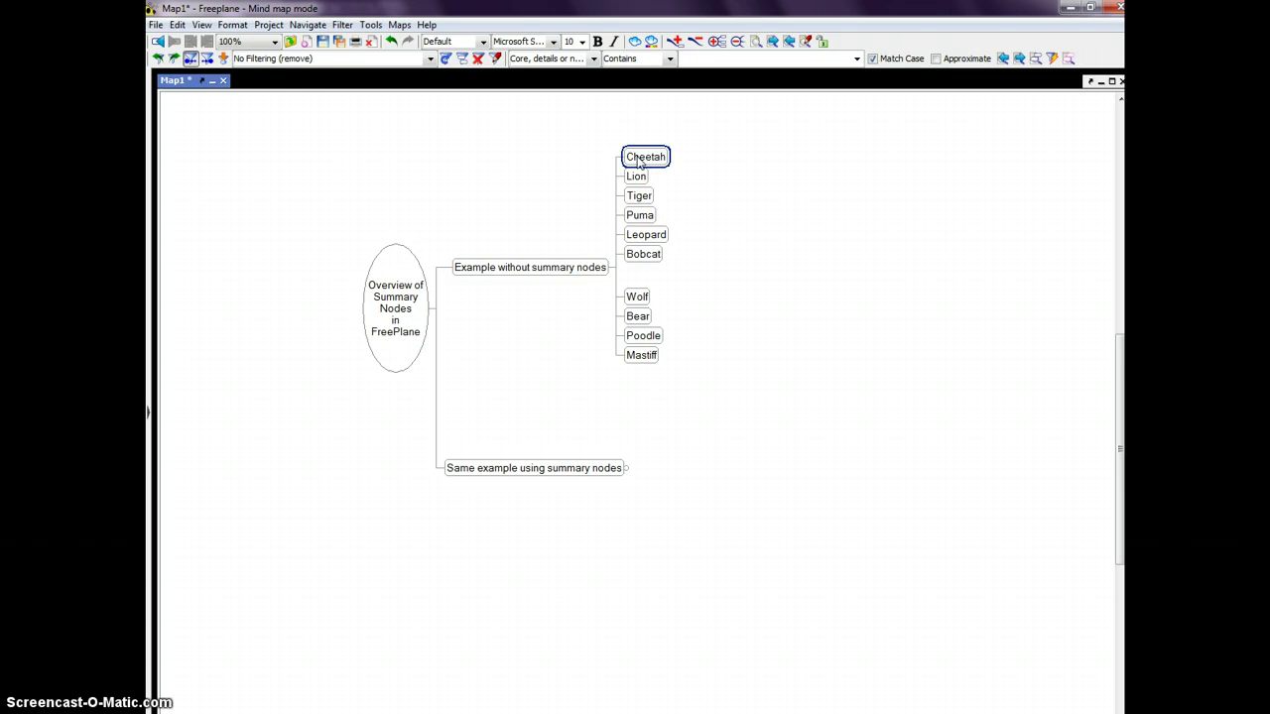
key(shift+Return)
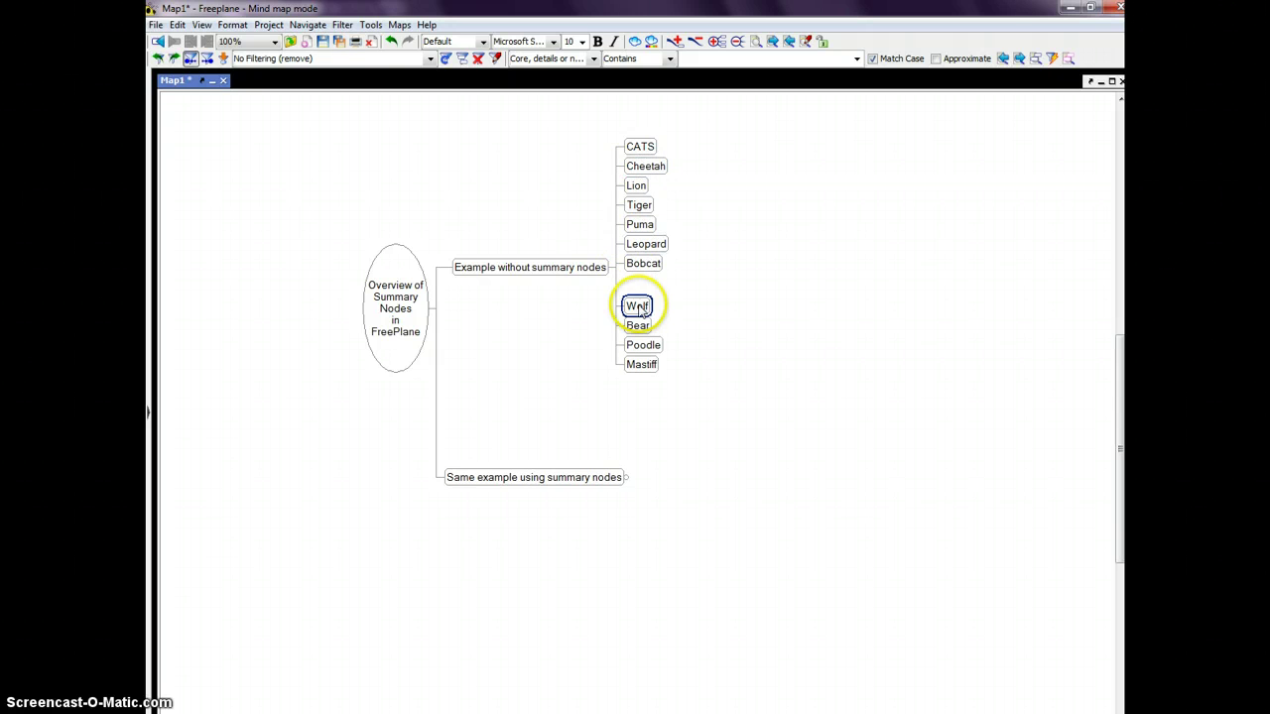
key(shift+Return)
text(DOGS)
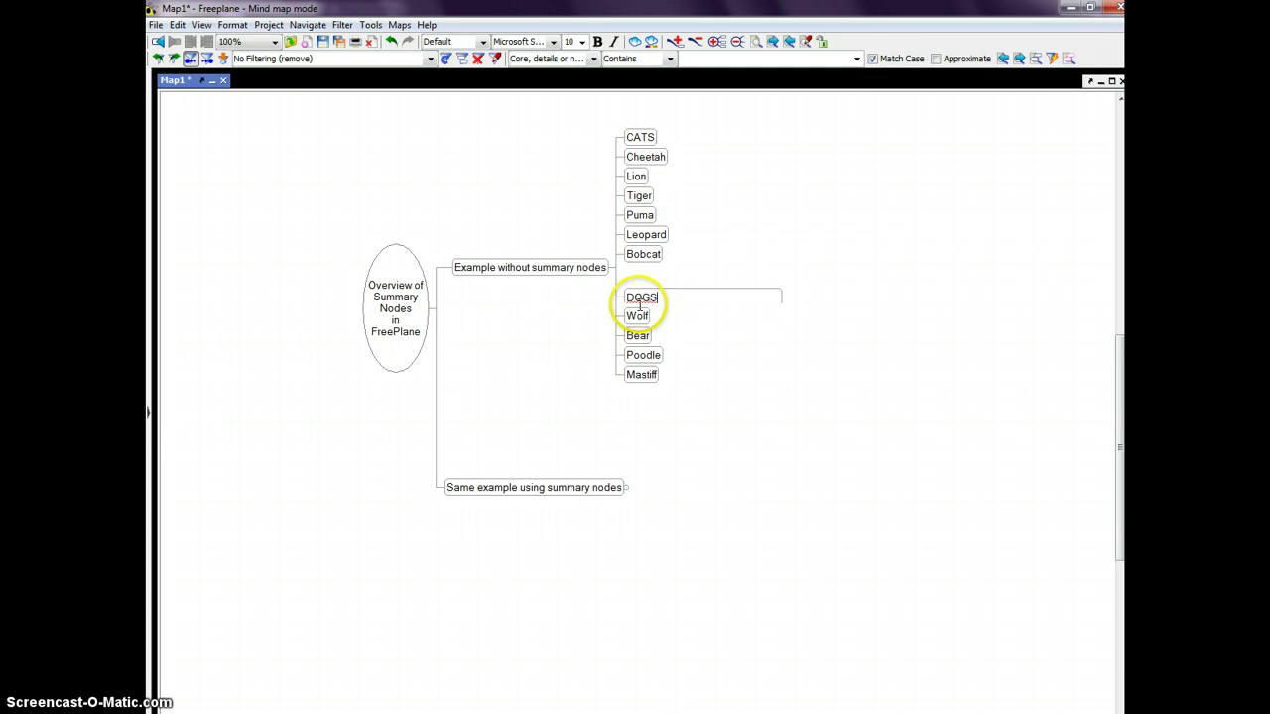
key(Return)
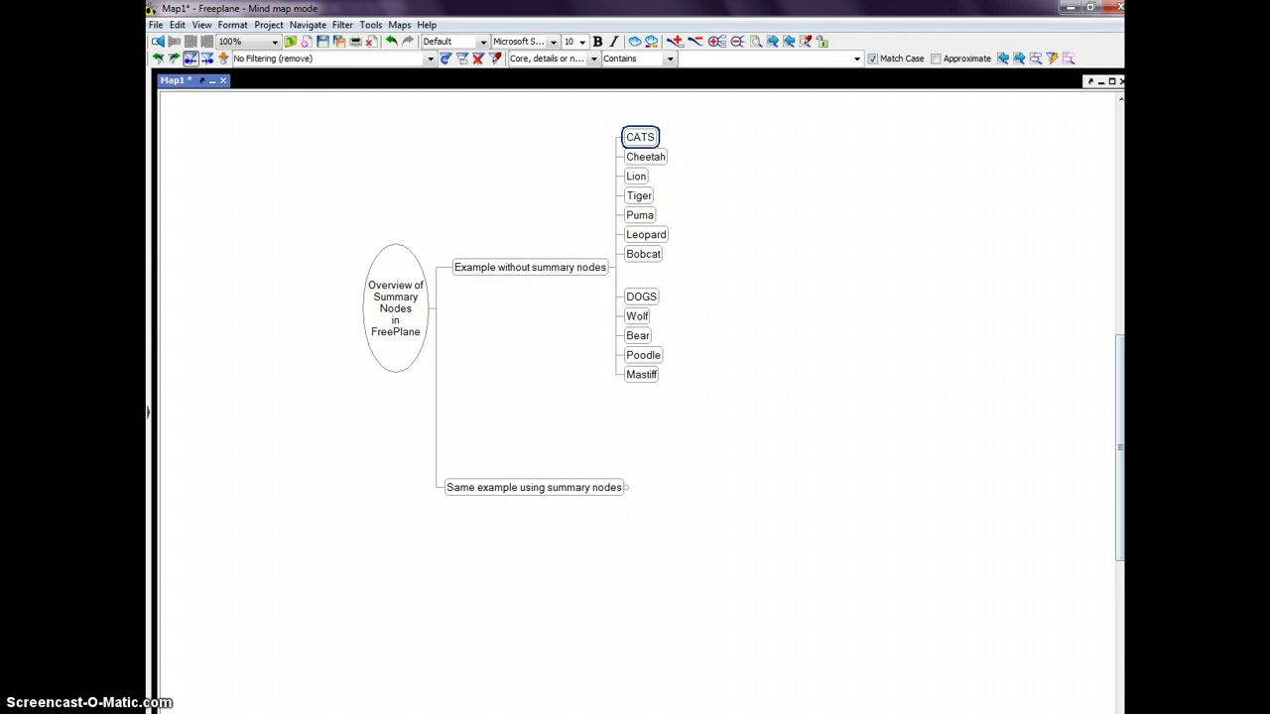
key(ctrl+F11)
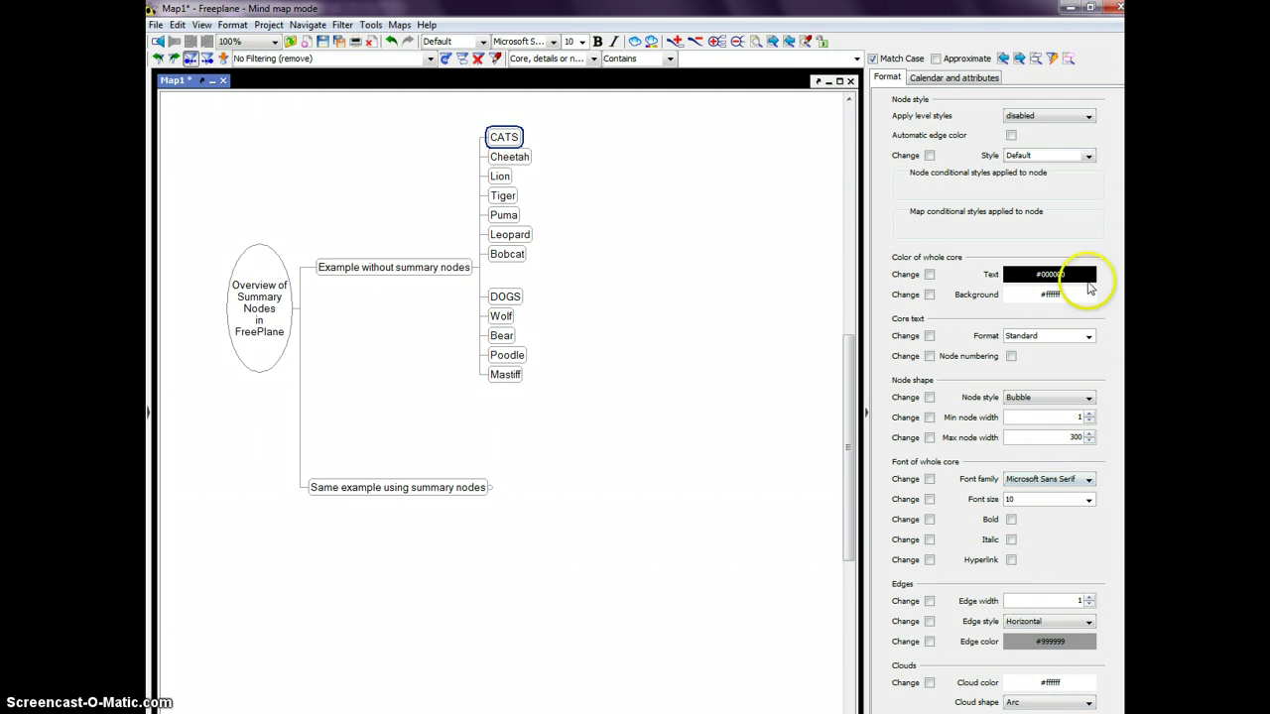
click(1051, 295)
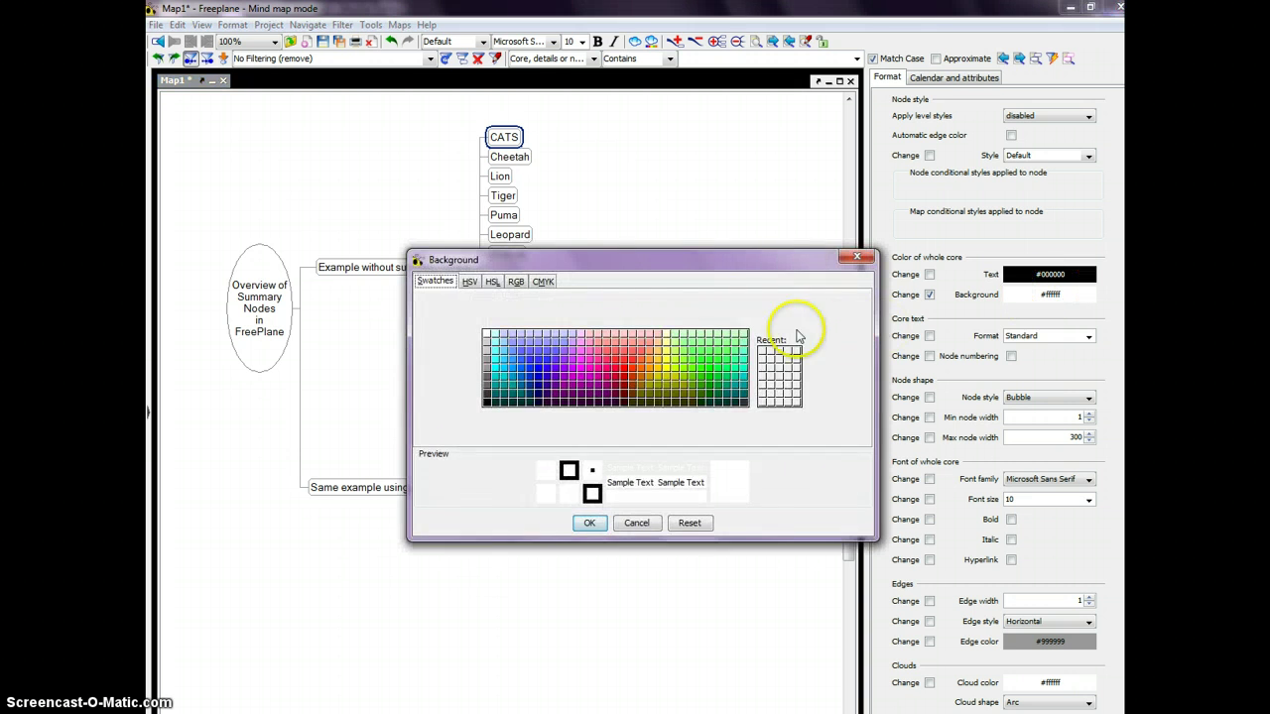
click(589, 523)
click(506, 297)
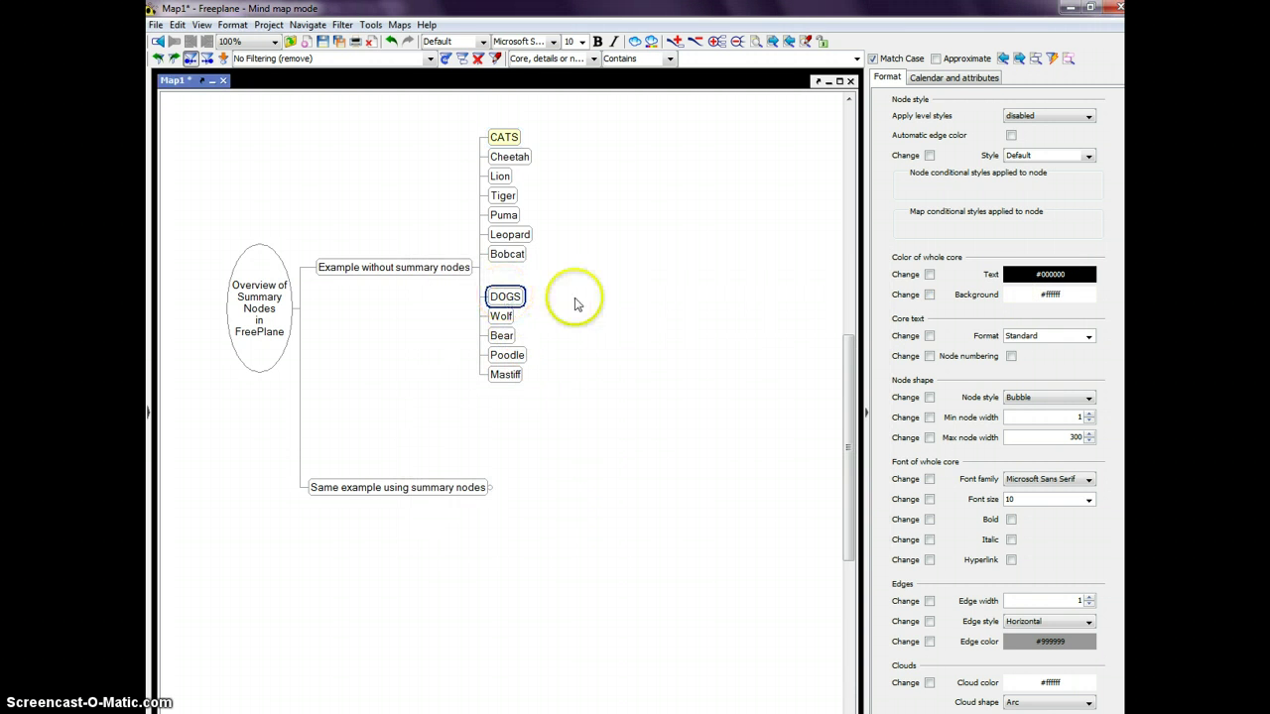
click(1073, 295)
click(732, 338)
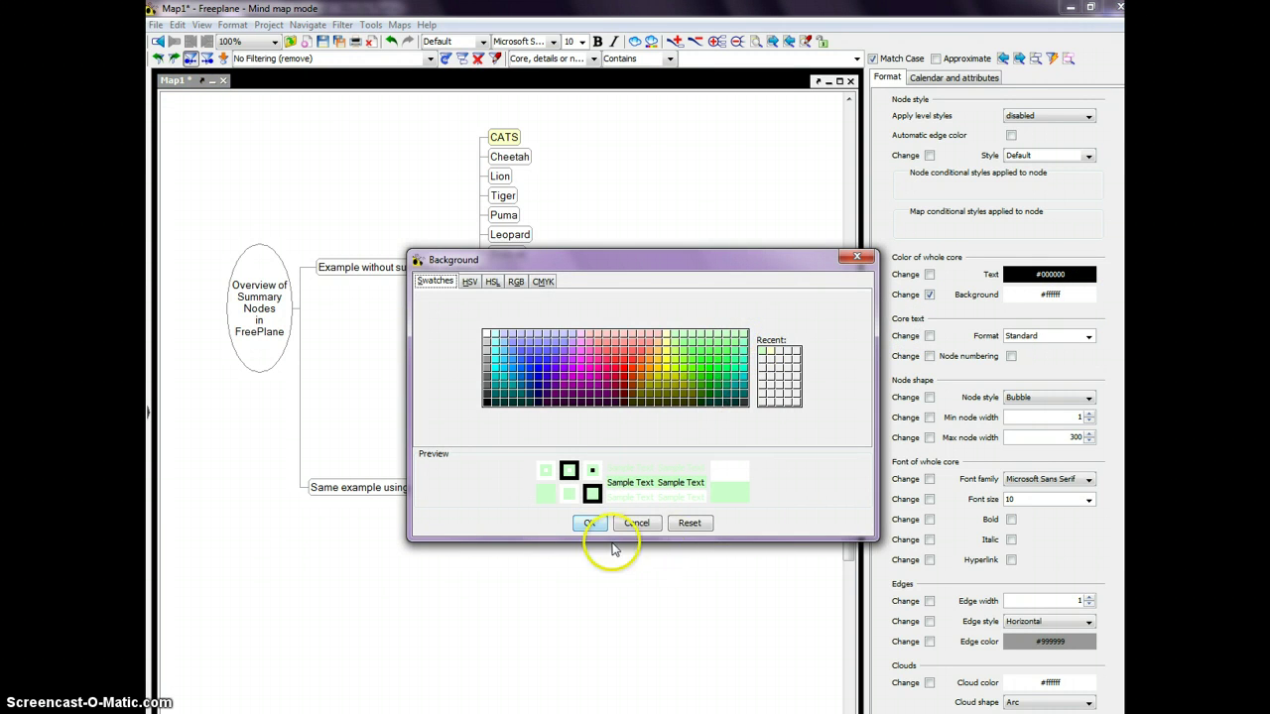
click(589, 522)
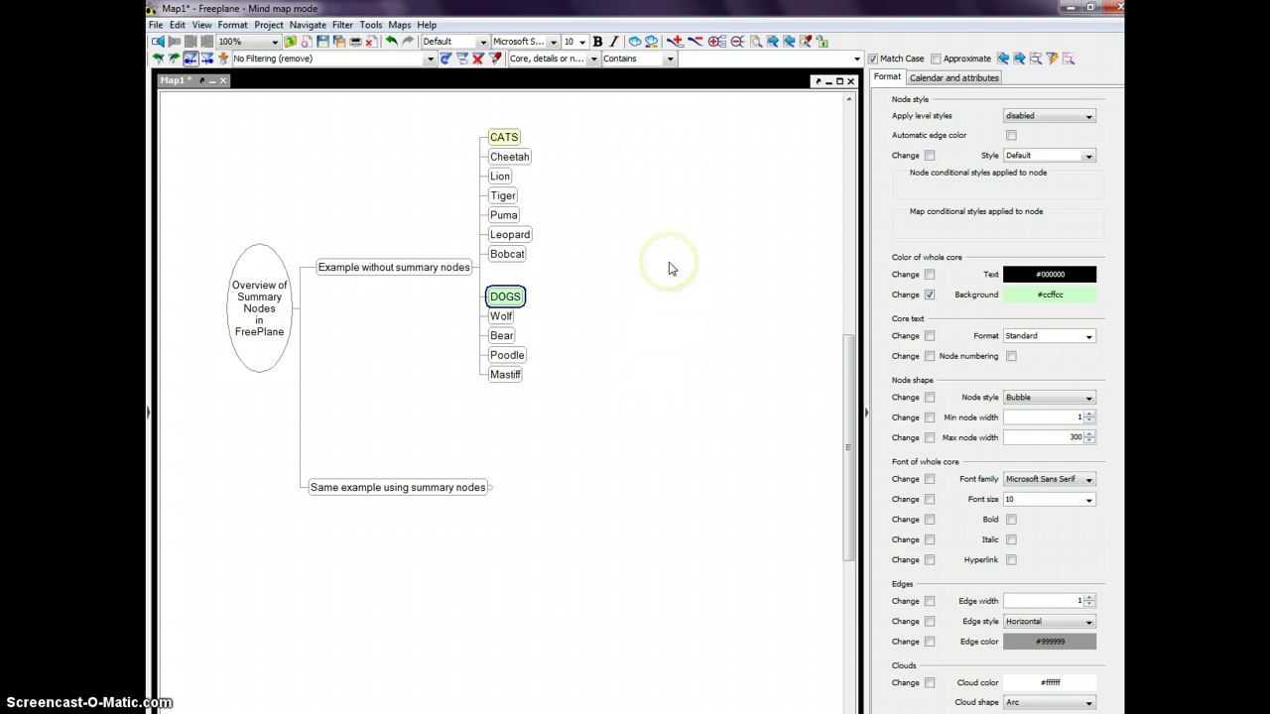
click(504, 139)
click(512, 255)
click(510, 156)
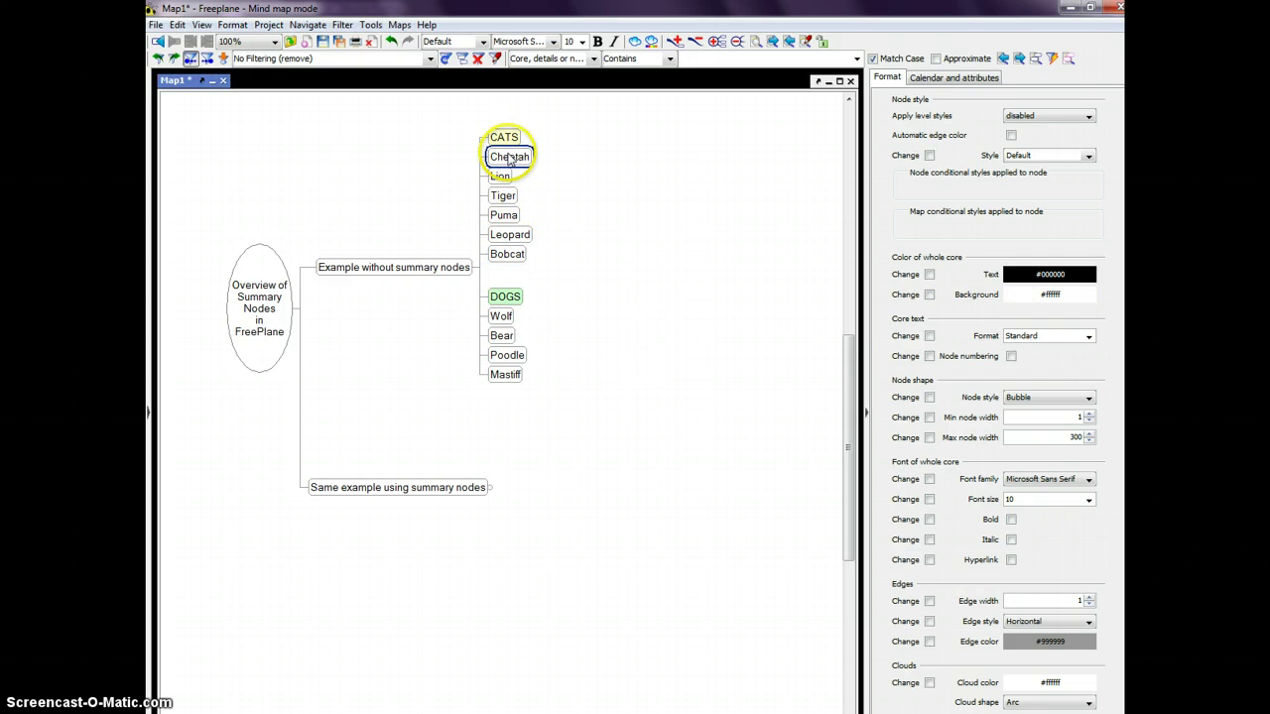
click(510, 253)
click(504, 139)
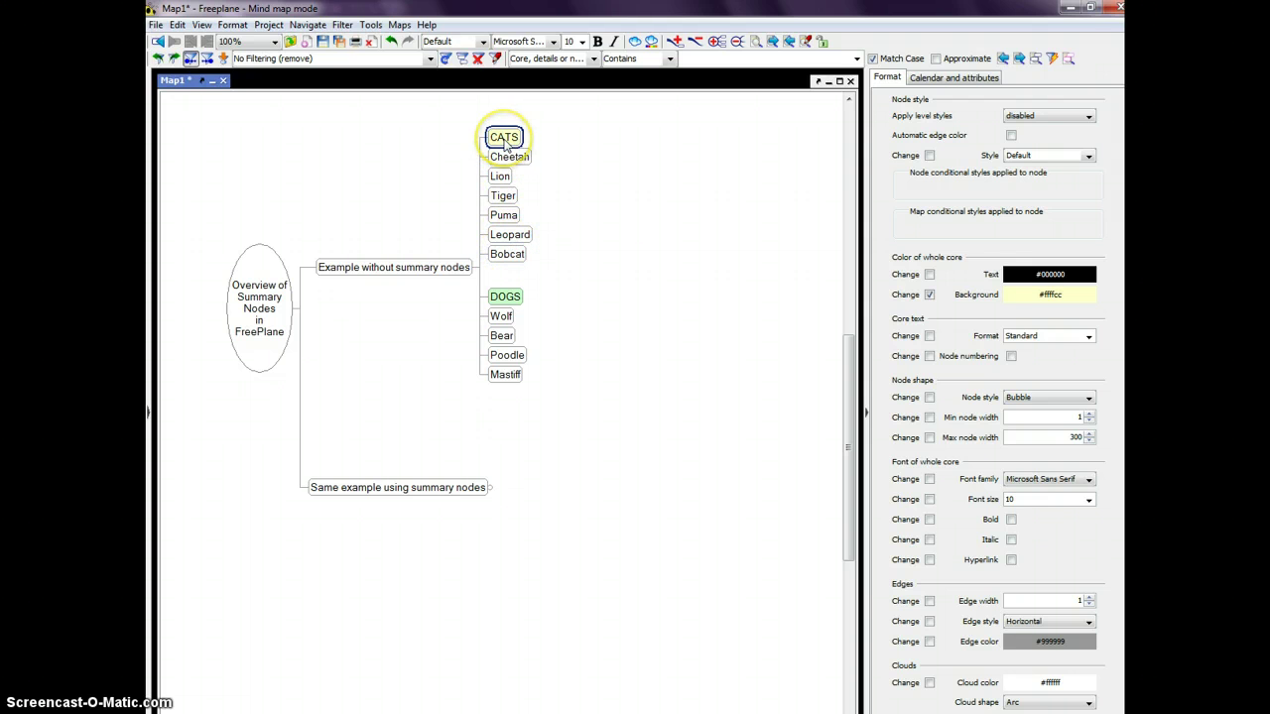
click(505, 375)
click(501, 317)
click(505, 298)
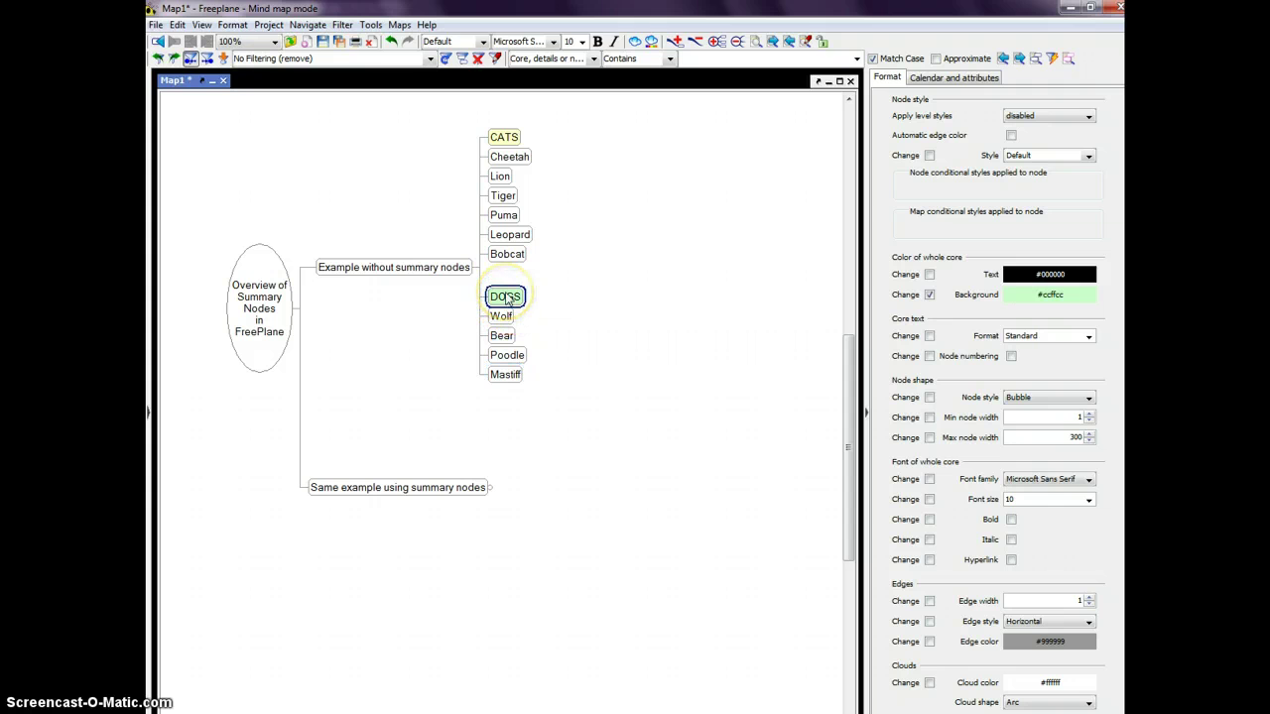
click(507, 254)
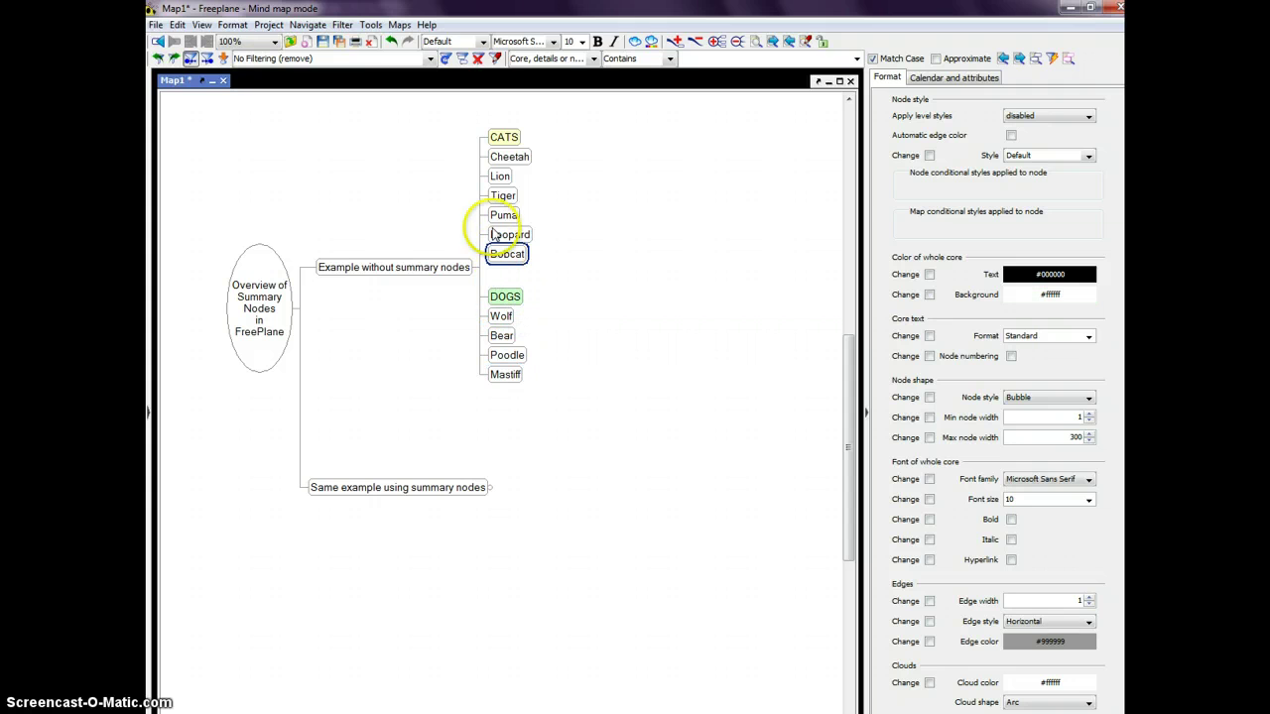
click(500, 157)
click(507, 216)
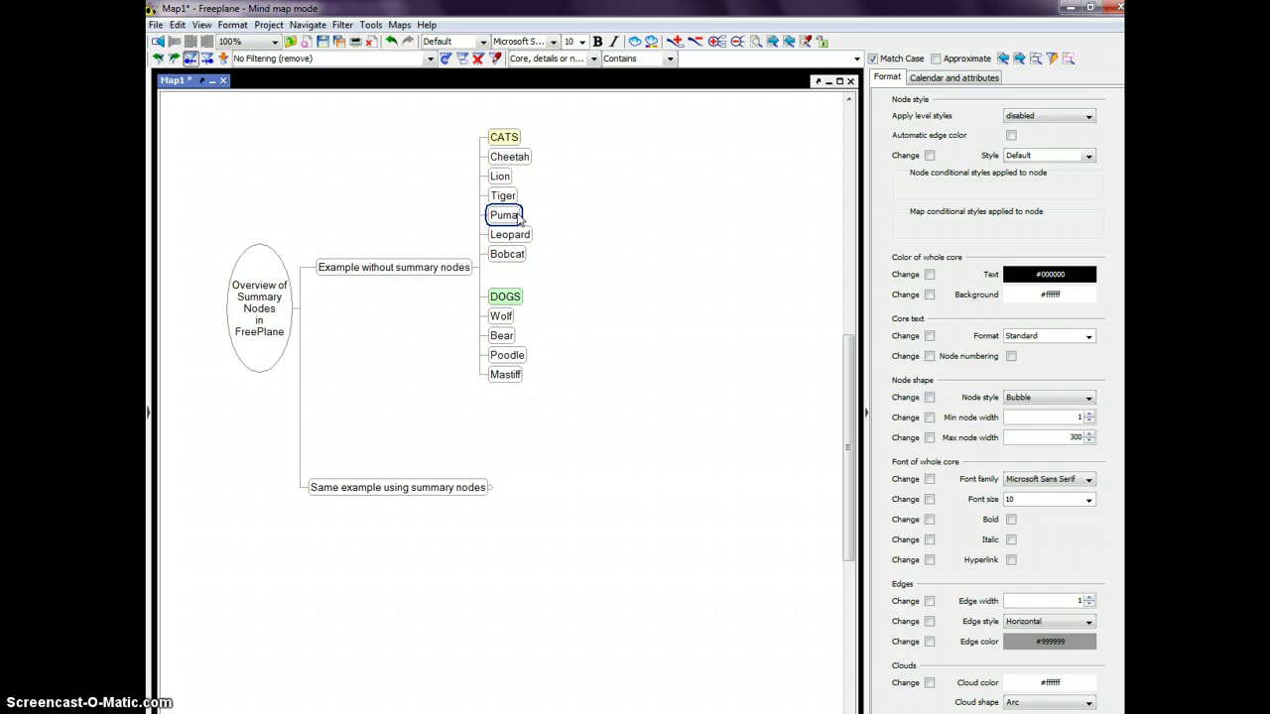
click(519, 158)
Step: Create two free-floating nodes, CATS and DOGS, on the empty canvas
double_click(595, 214)
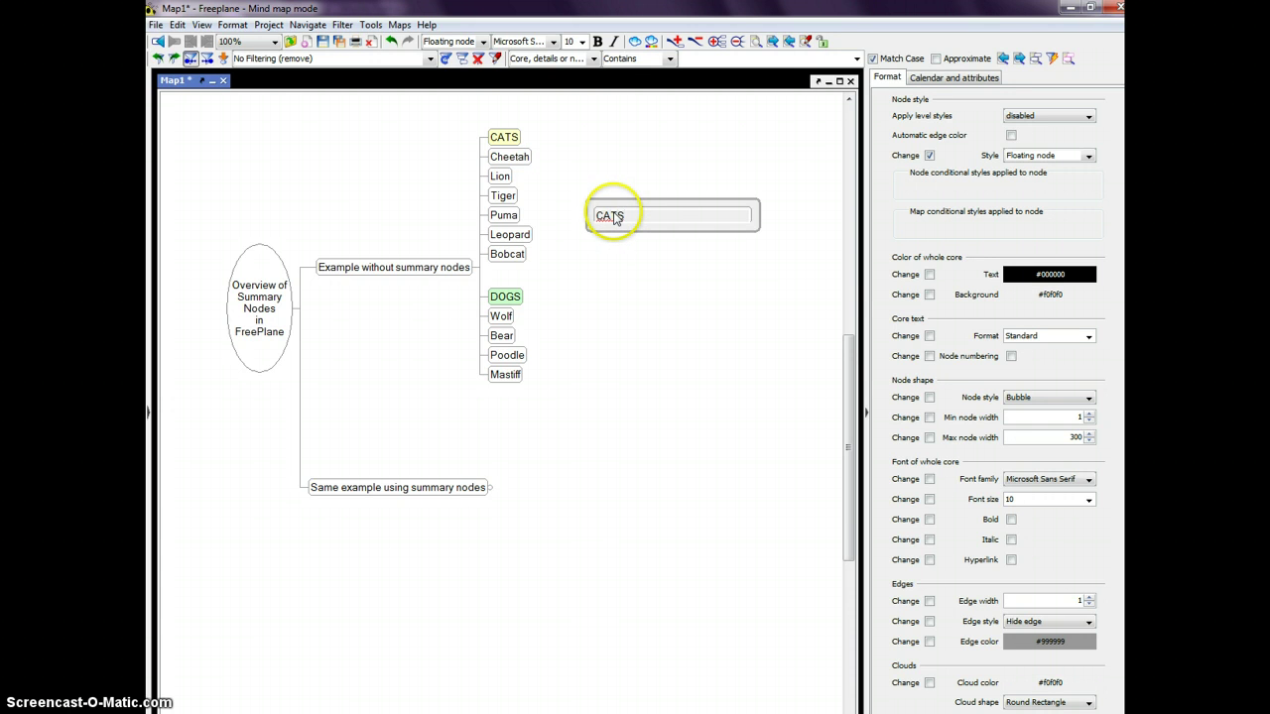
key(Return)
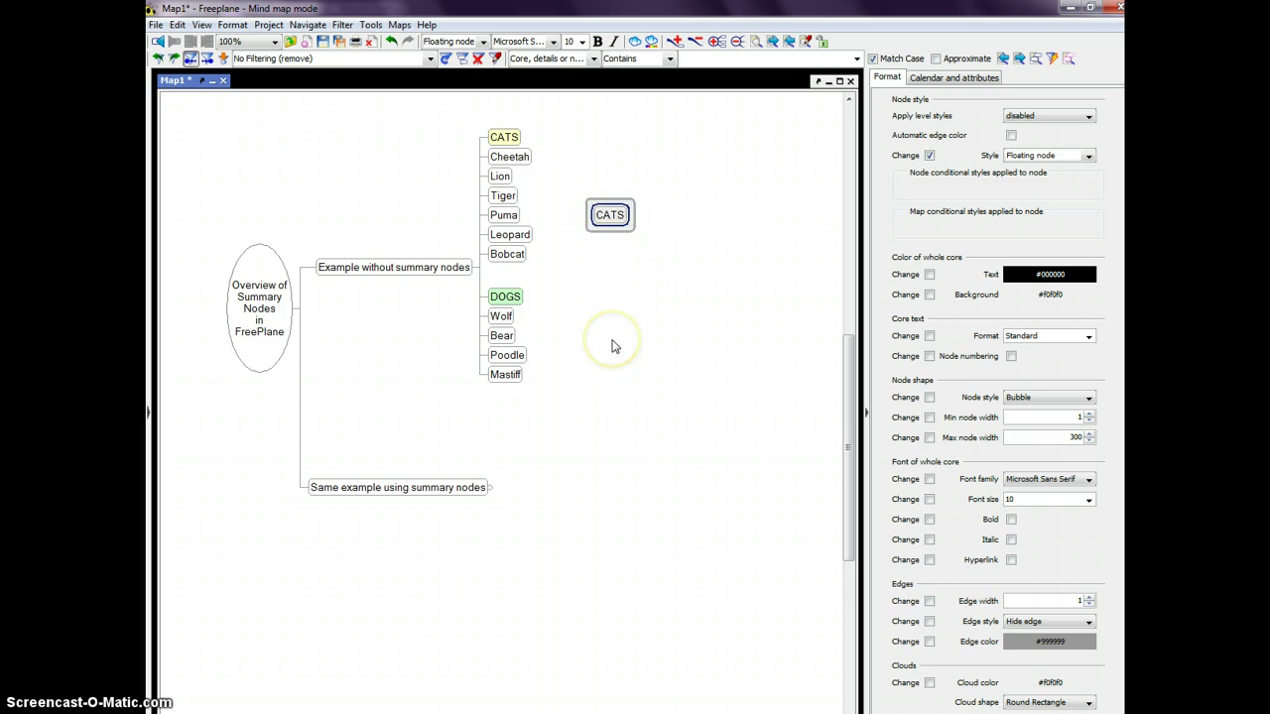
double_click(612, 345)
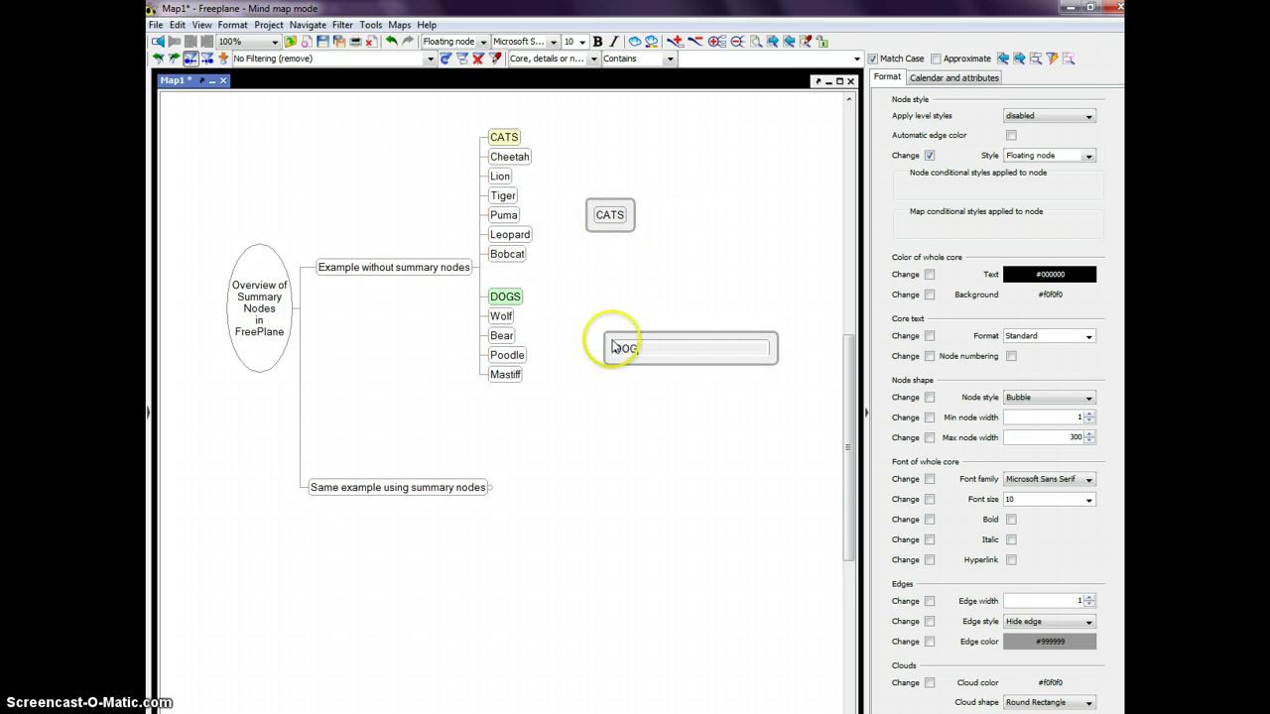
key(Return)
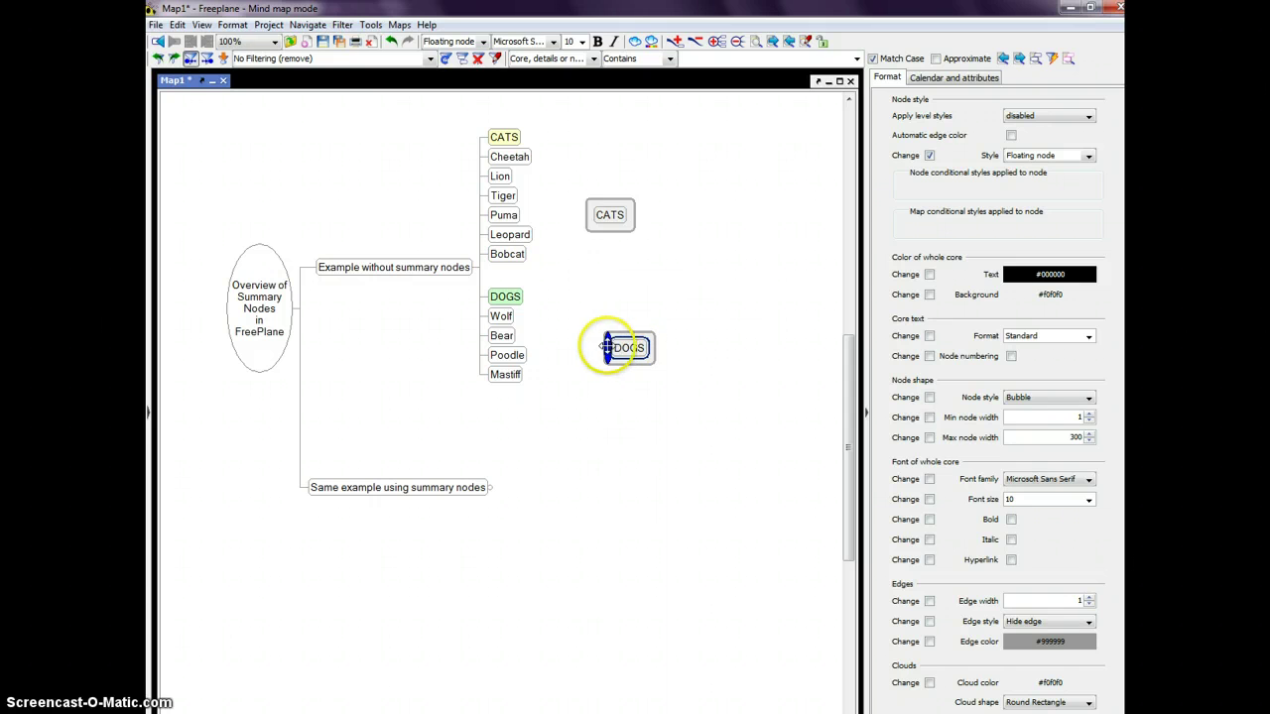
Step: Position CATS above the cats and DOGS in the gap above the dogs, then fold the branch
drag(607, 347, 577, 324)
drag(586, 215, 489, 105)
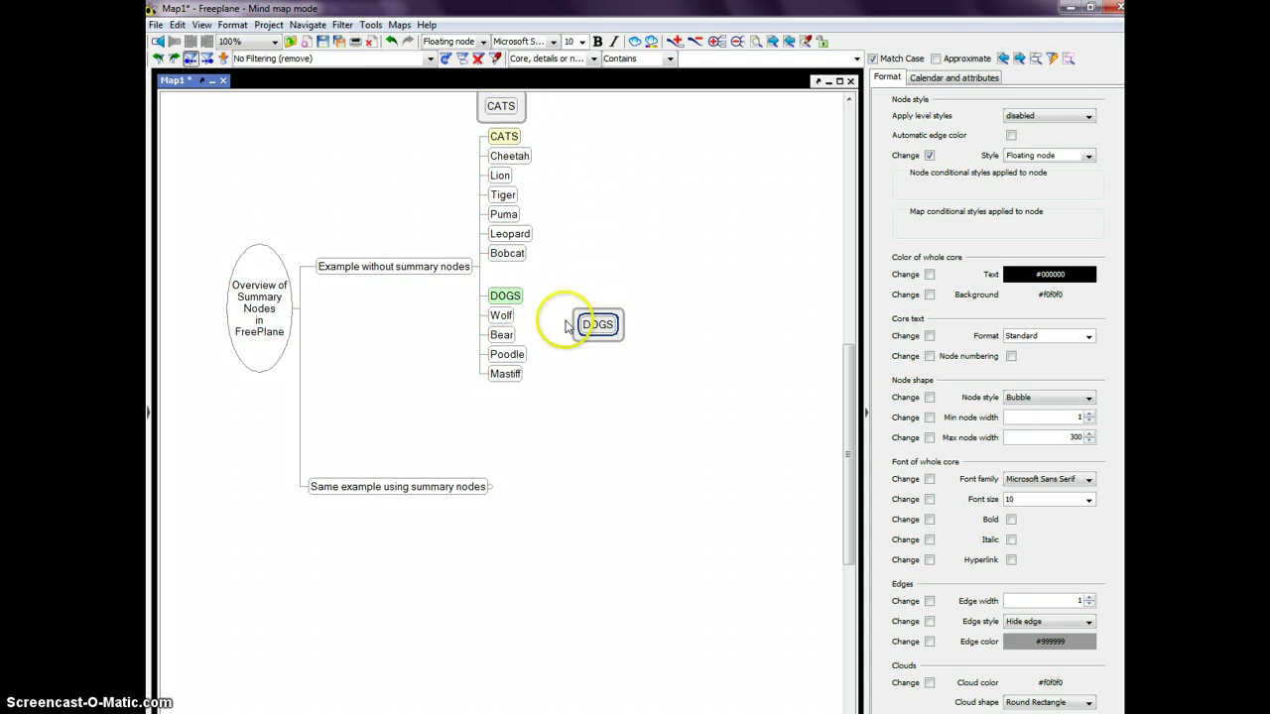
drag(570, 328, 504, 328)
click(505, 295)
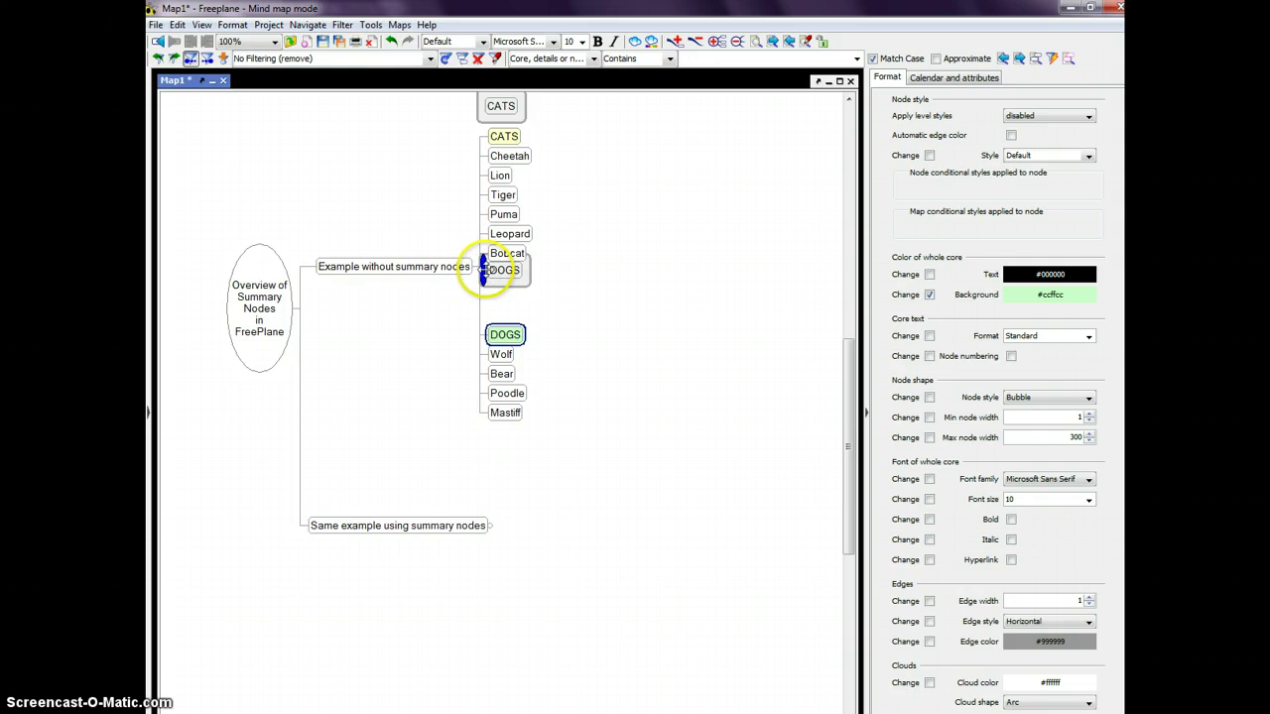
drag(483, 268, 487, 294)
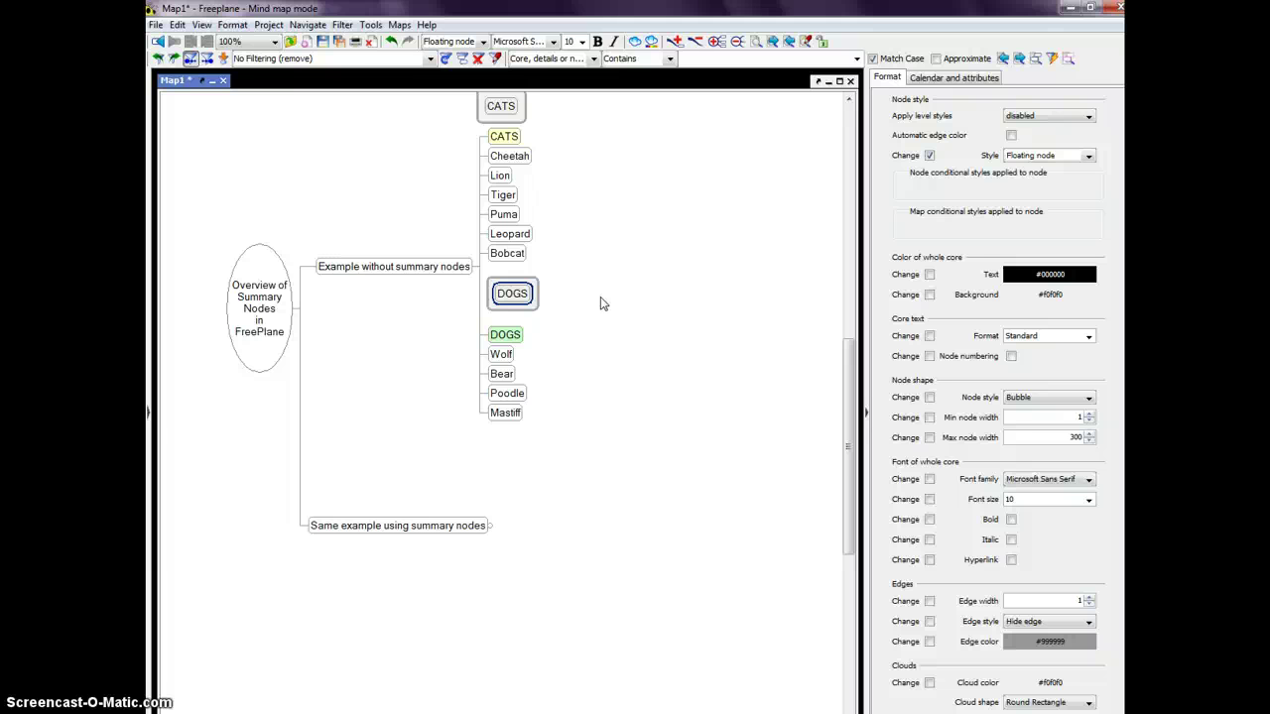
click(478, 267)
click(501, 107)
Step: Delete the floating CATS and DOGS nodes and expand the 'Same example using summary nodes' branch
key(Delete)
click(512, 293)
key(Delete)
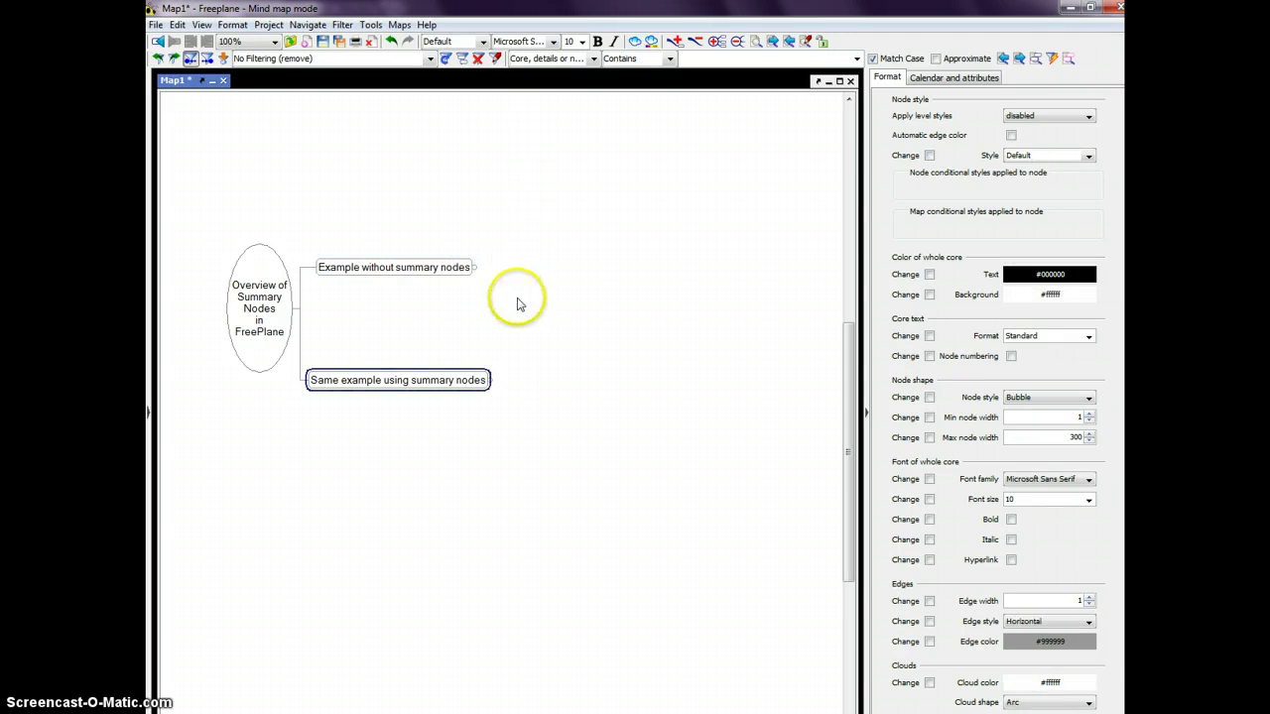
click(493, 379)
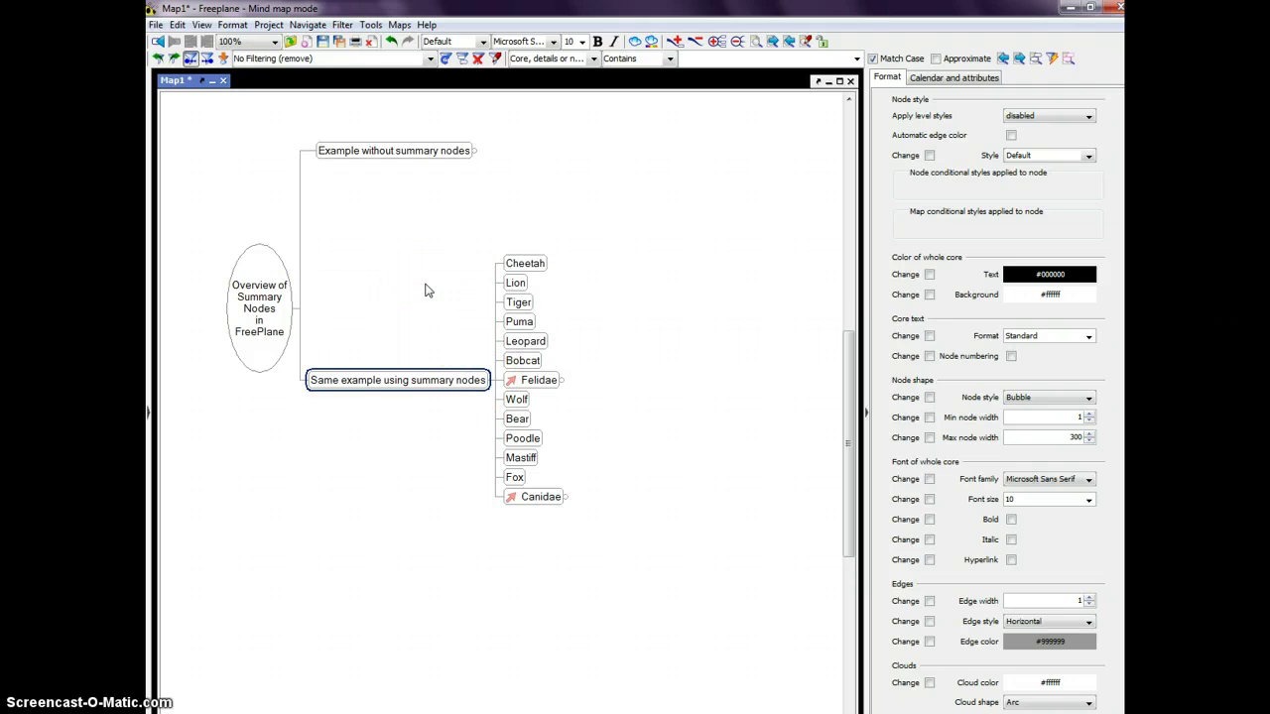
Step: Make Felidae a summary node bracketing the cat list
click(517, 283)
click(520, 263)
click(522, 360)
click(530, 385)
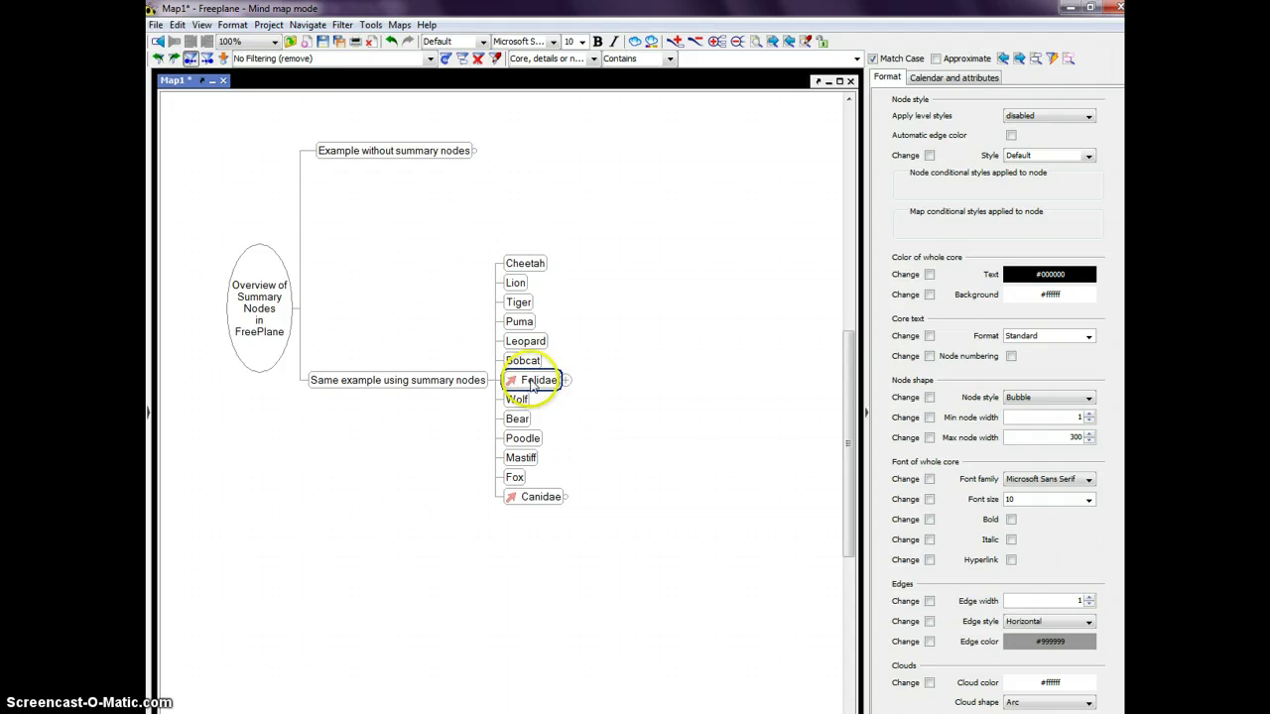
click(525, 399)
click(532, 495)
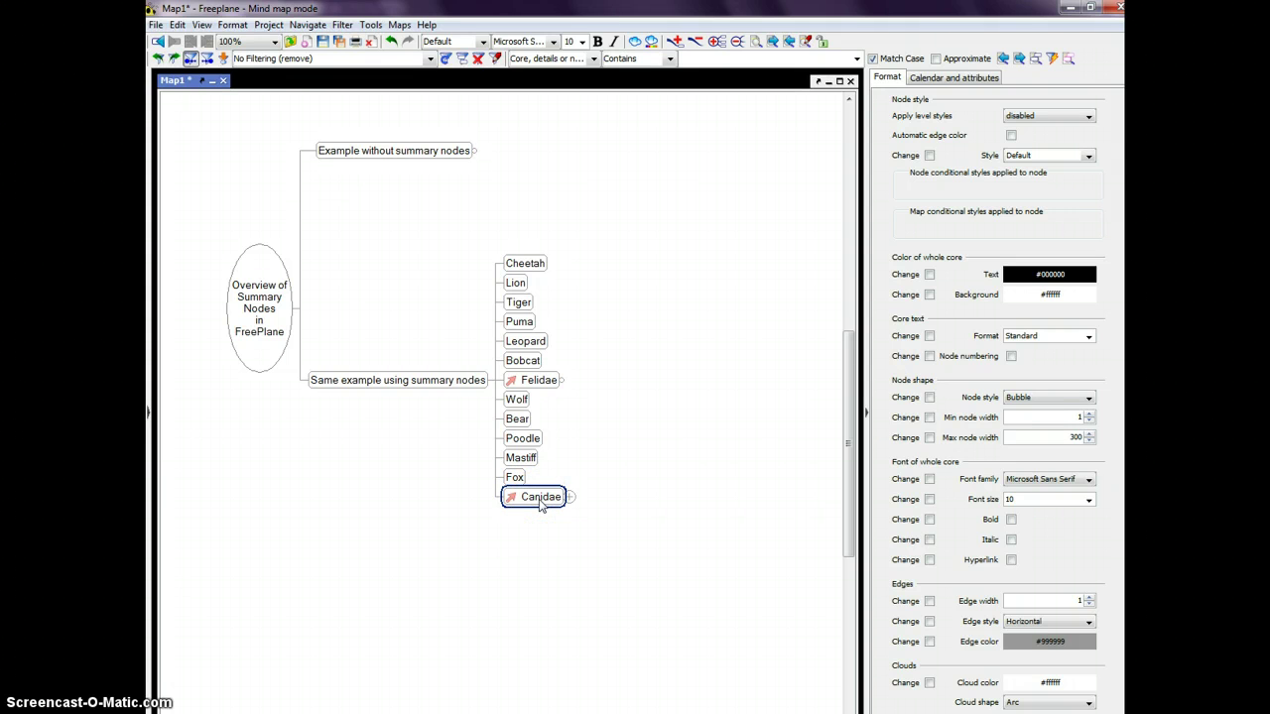
click(537, 380)
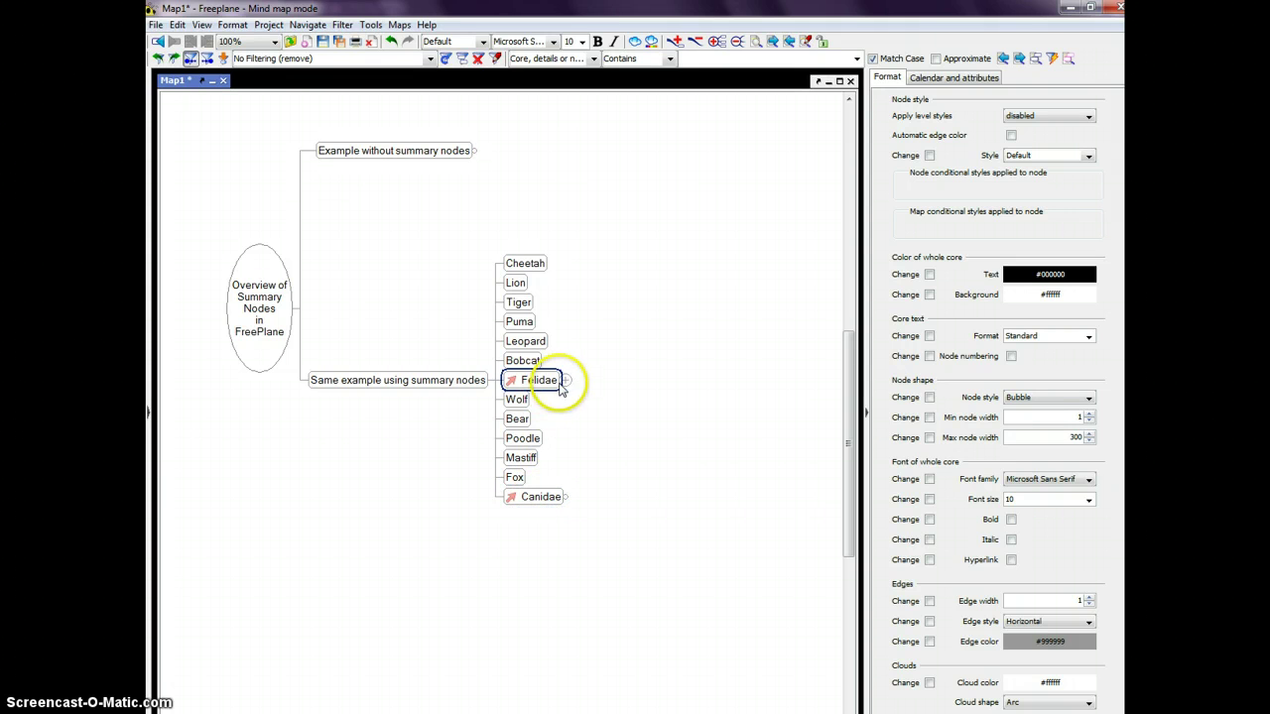
right_click(531, 387)
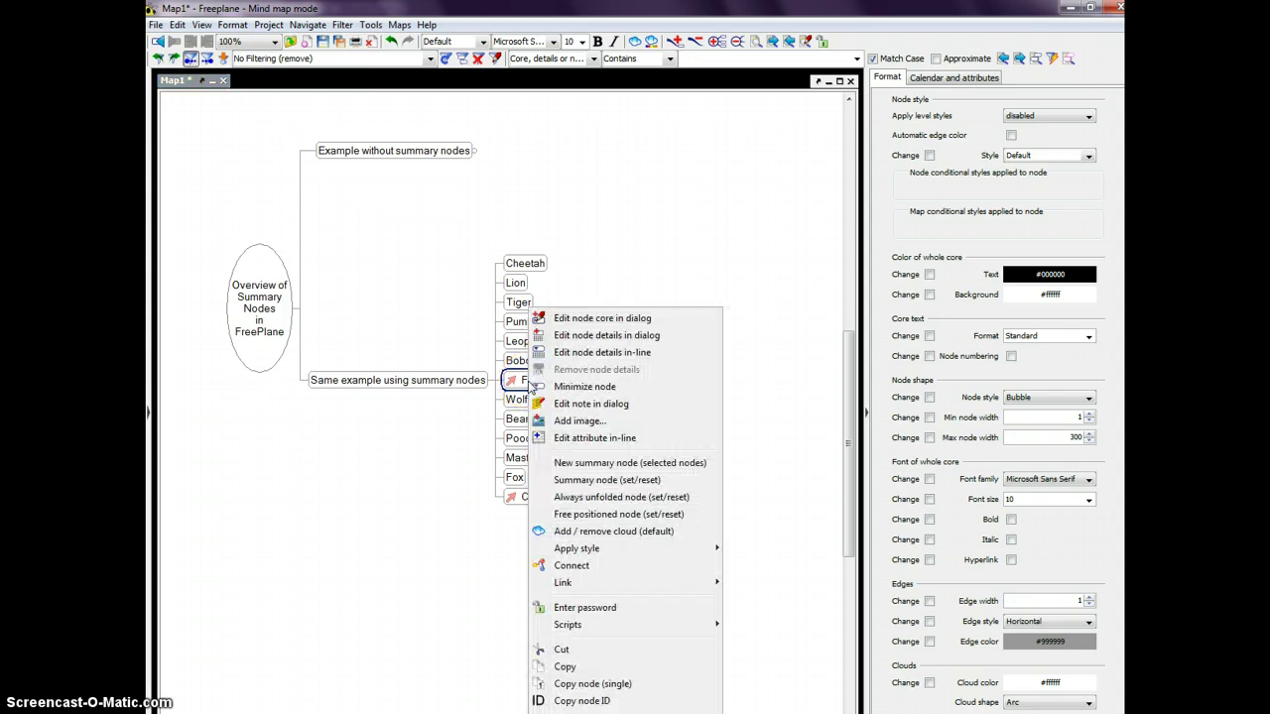
click(582, 480)
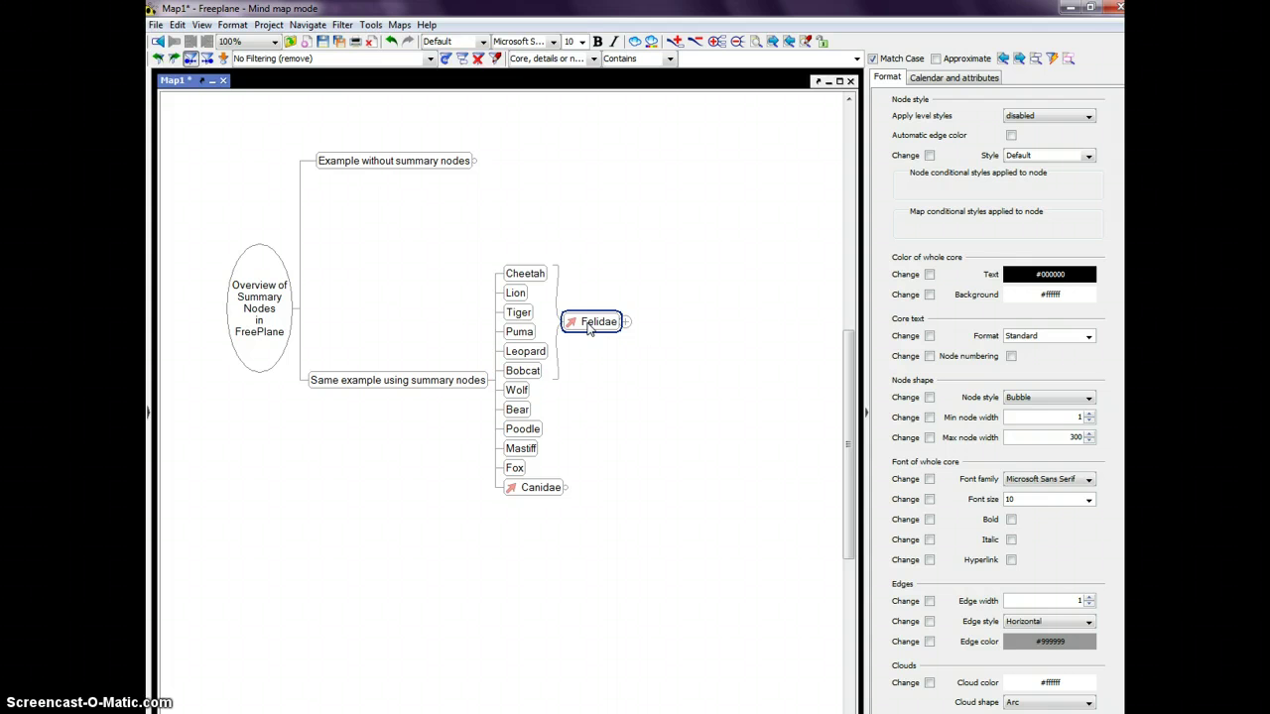
Step: Make Canidae a summary node bracketing the dog list
click(533, 271)
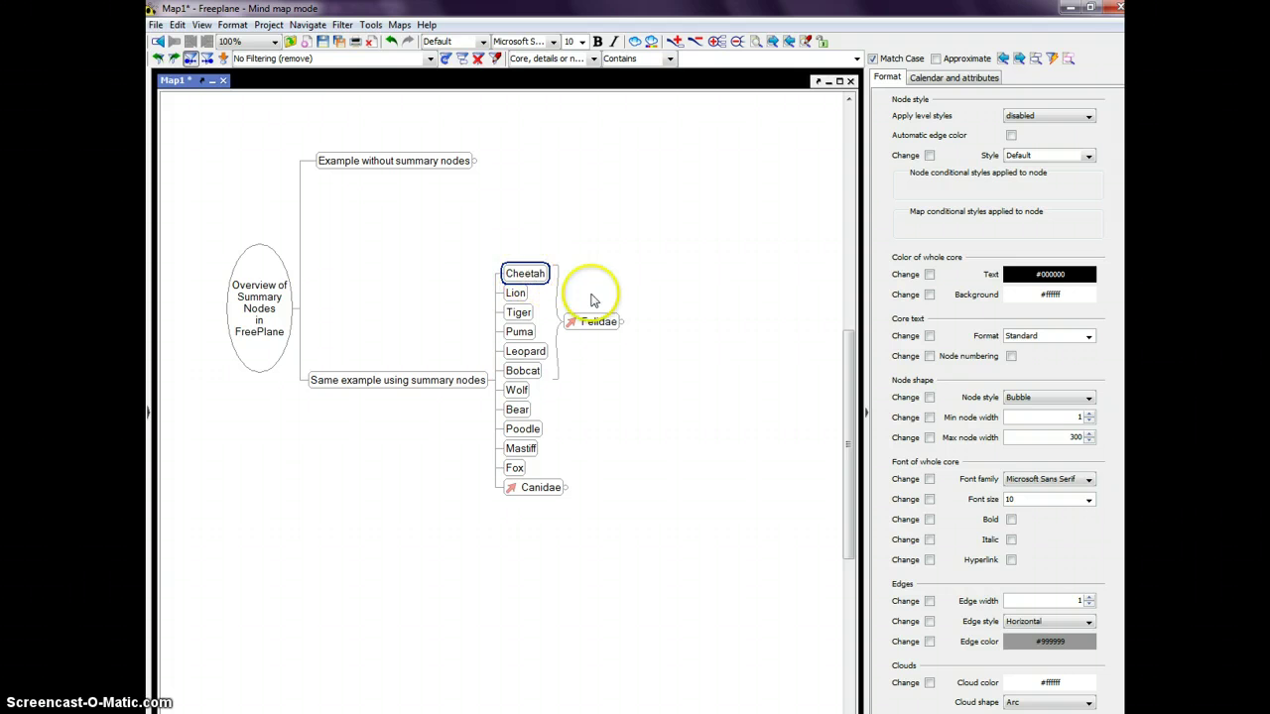
click(598, 327)
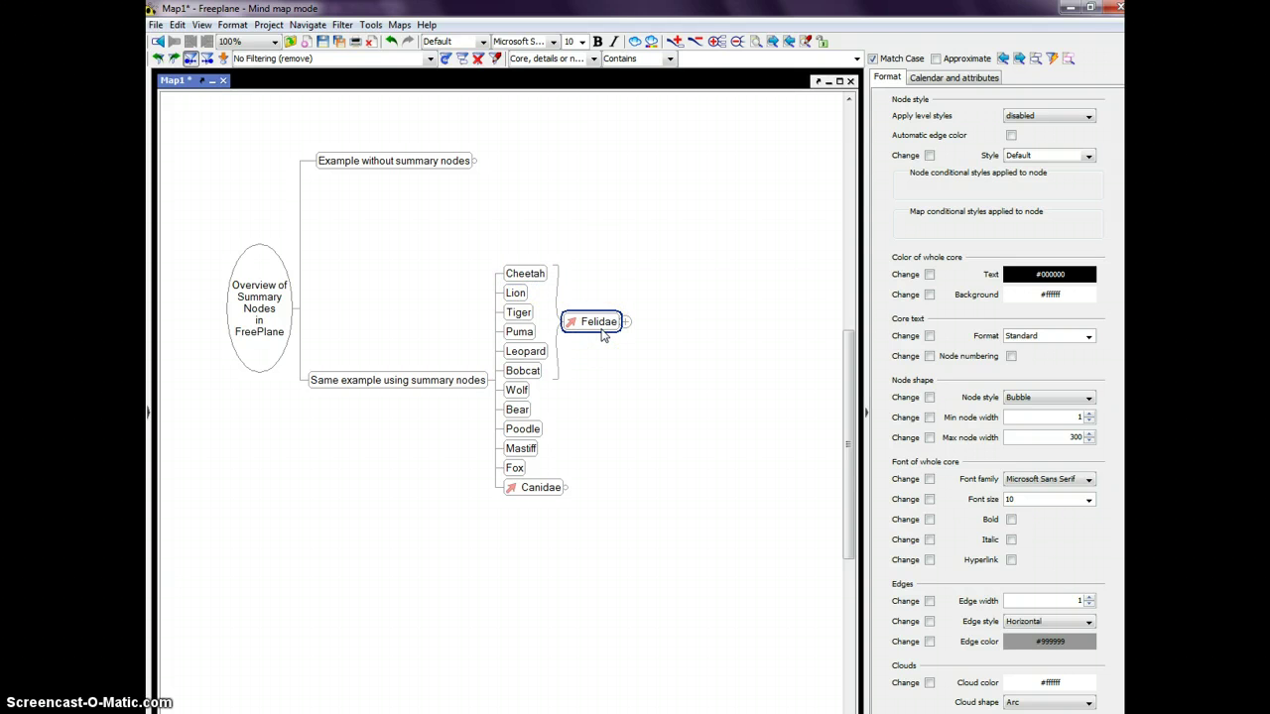
click(533, 489)
right_click(535, 493)
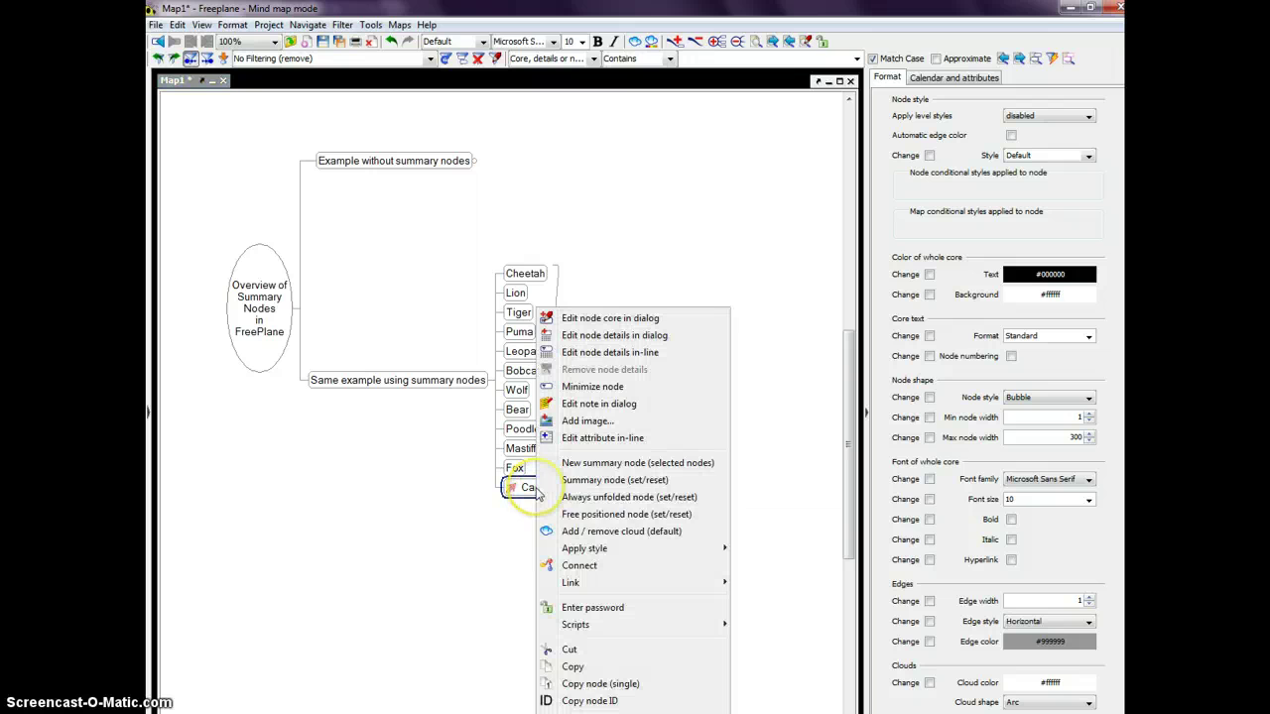
click(604, 481)
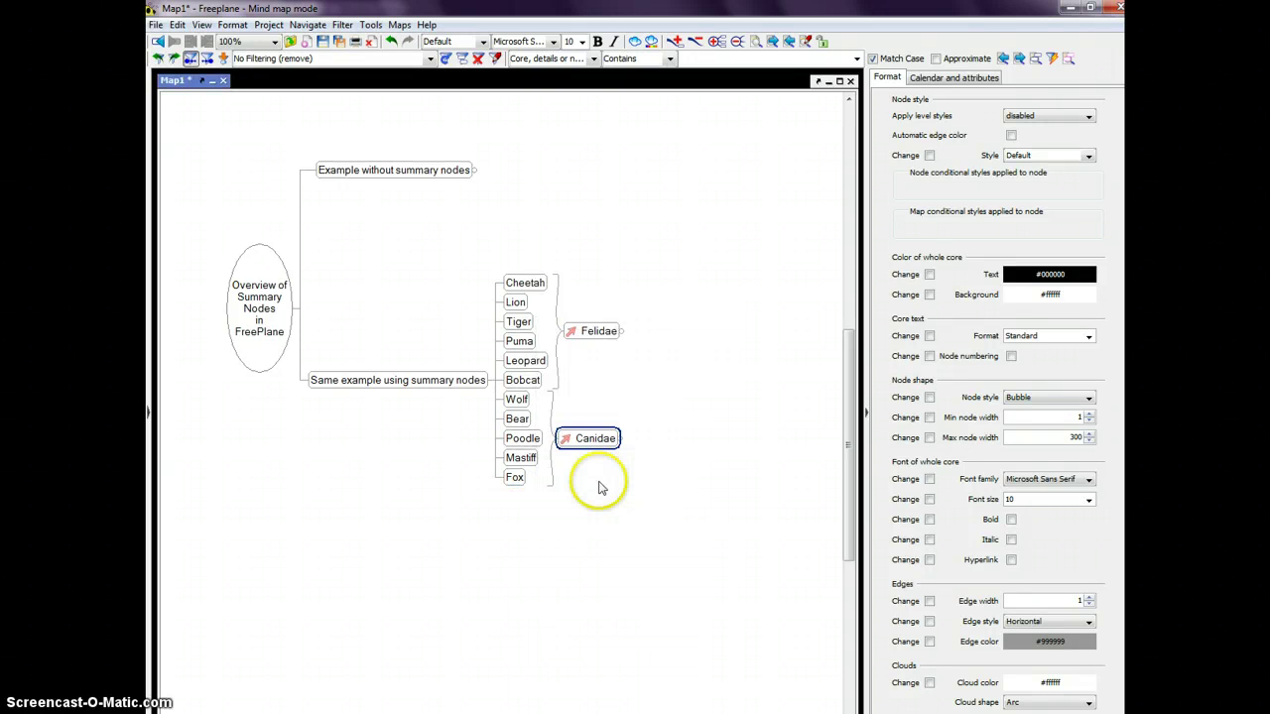
Step: Move the cat group up to open a gap above Wolf
click(578, 337)
click(576, 340)
click(534, 288)
click(507, 386)
click(508, 285)
click(511, 360)
click(502, 382)
drag(500, 381, 499, 357)
click(517, 419)
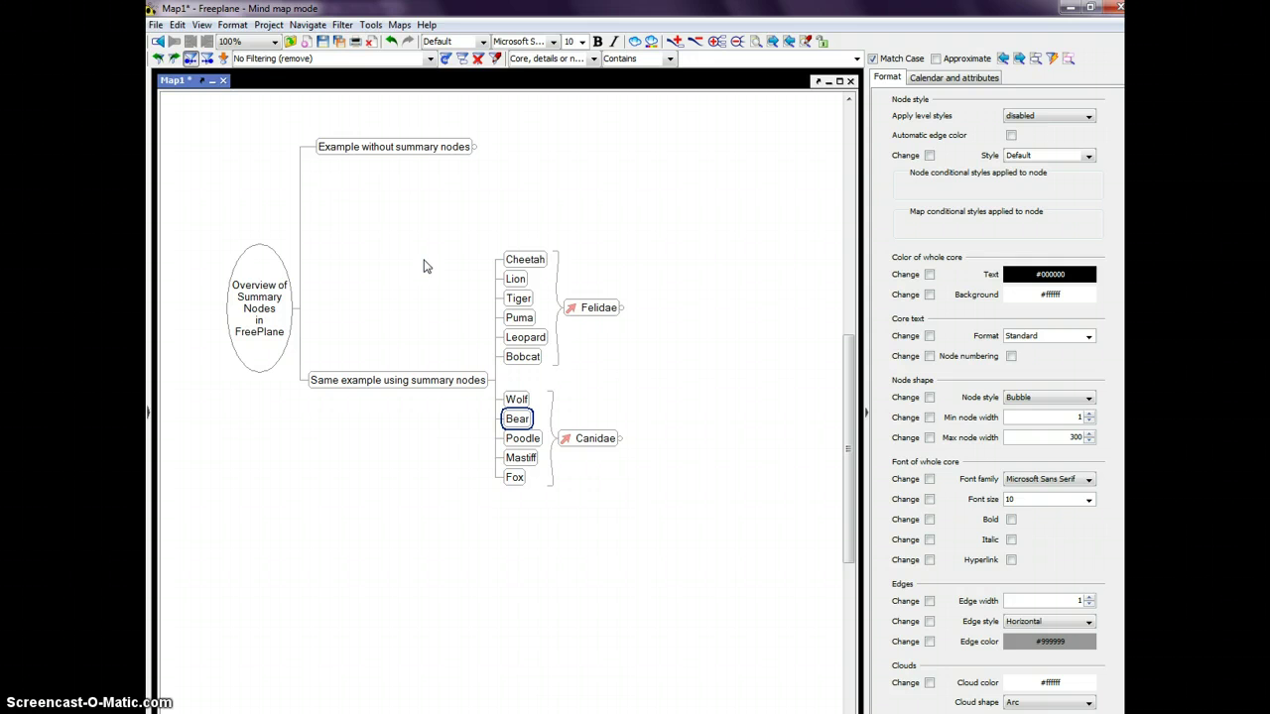
click(529, 261)
click(519, 317)
click(532, 358)
click(526, 260)
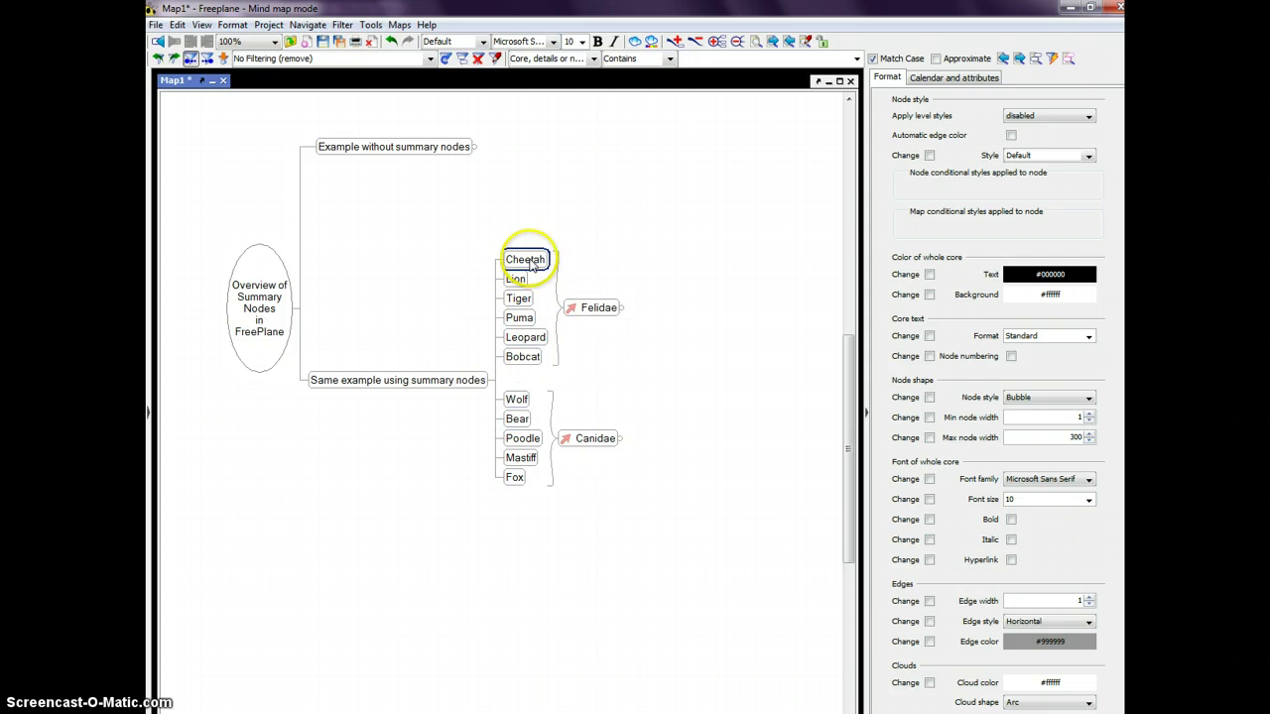
click(527, 339)
click(530, 360)
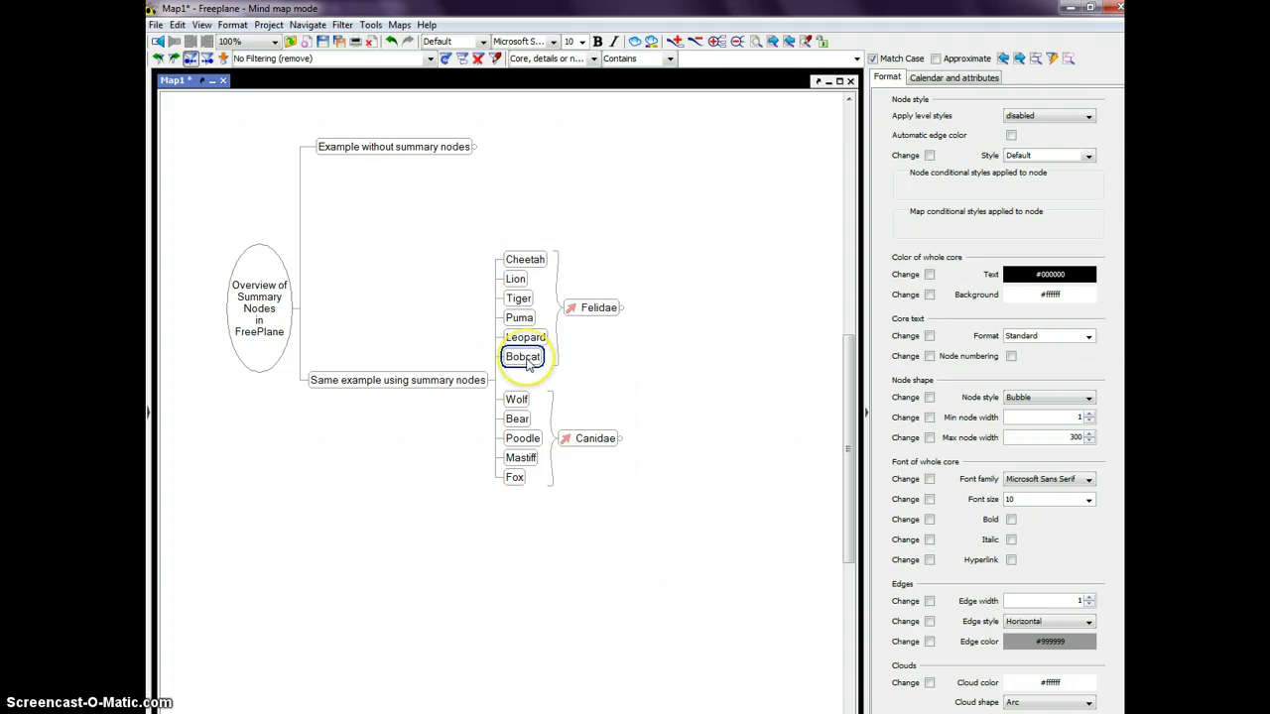
click(416, 383)
click(522, 355)
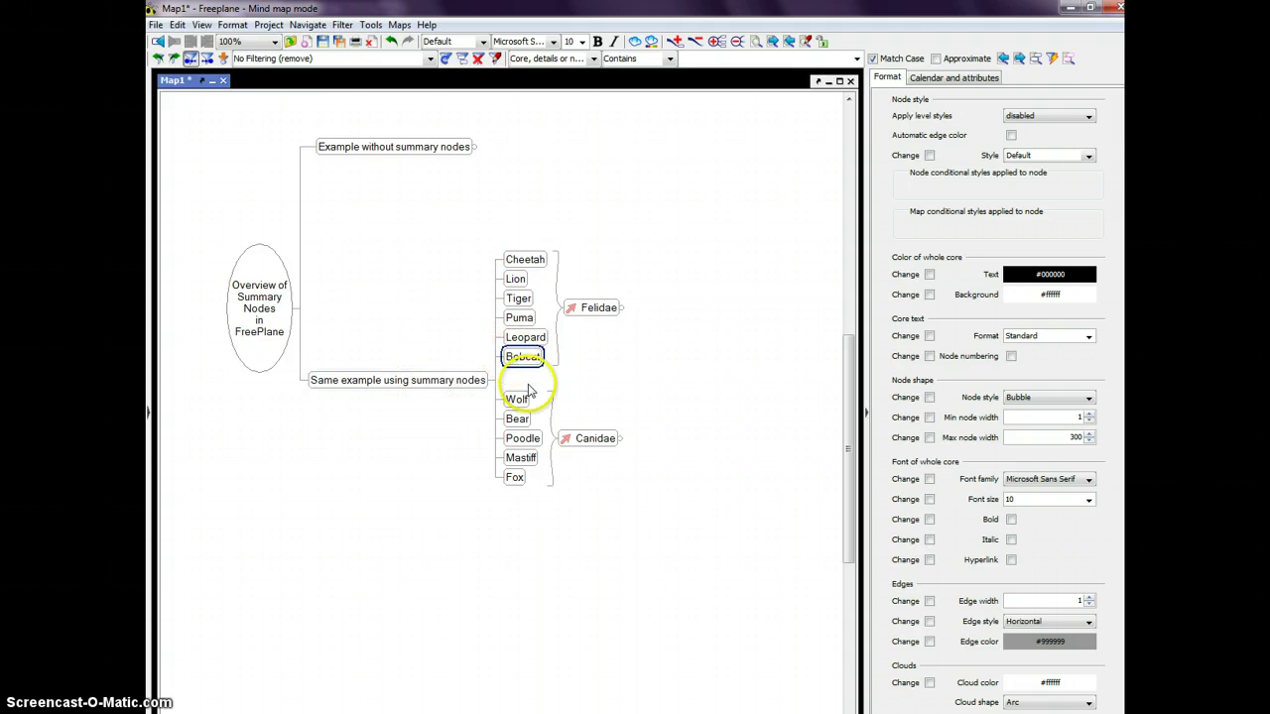
click(520, 399)
click(518, 478)
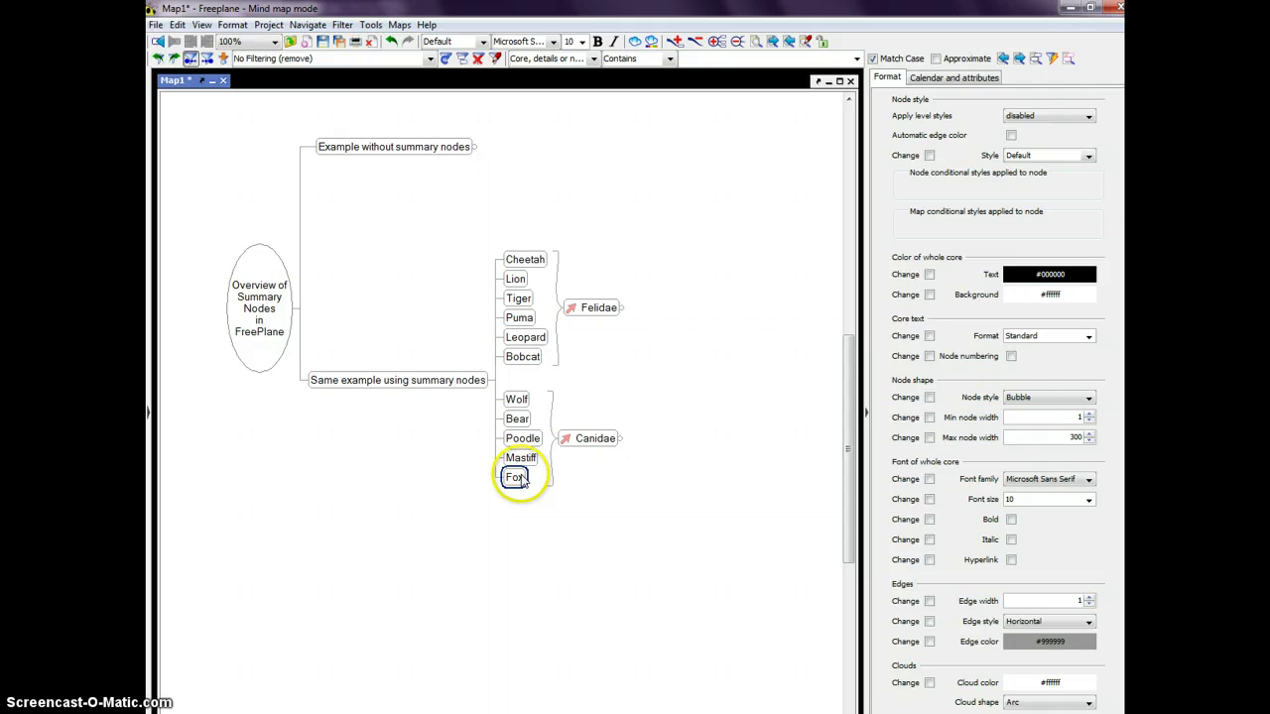
click(516, 401)
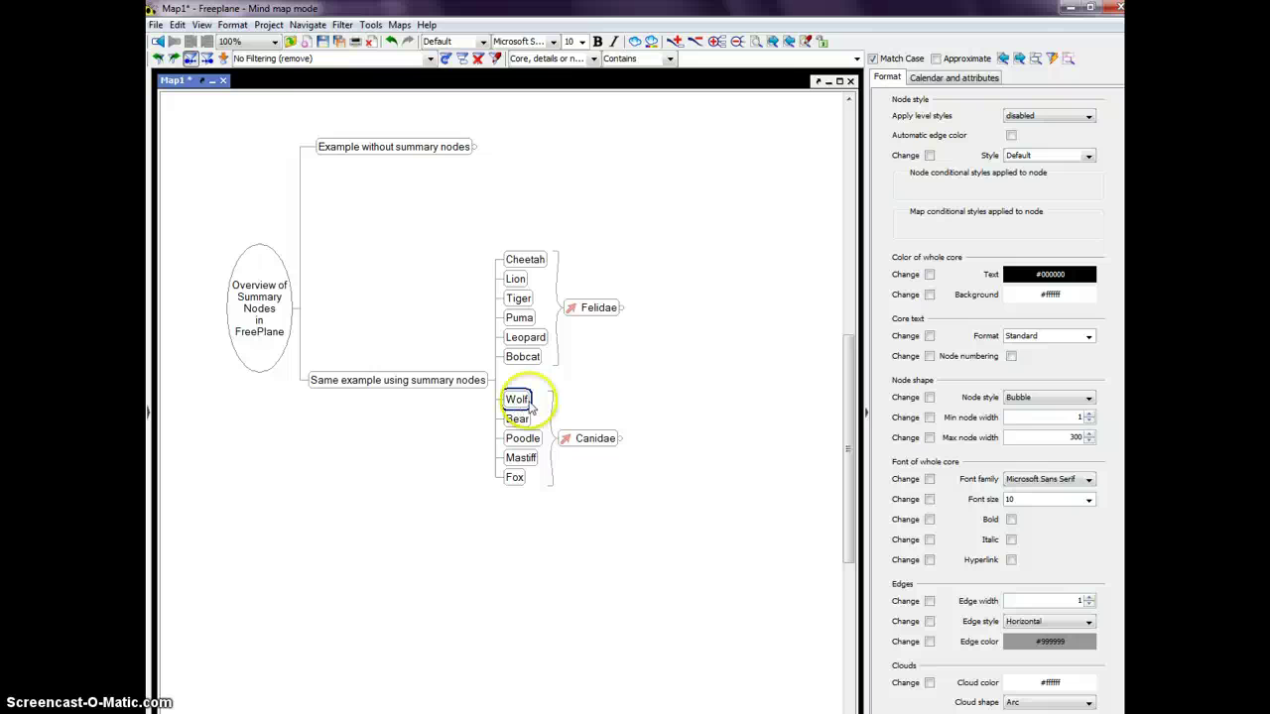
Step: Expand Felidae and Canidae to reveal their fact nodes, panning the map left
click(625, 309)
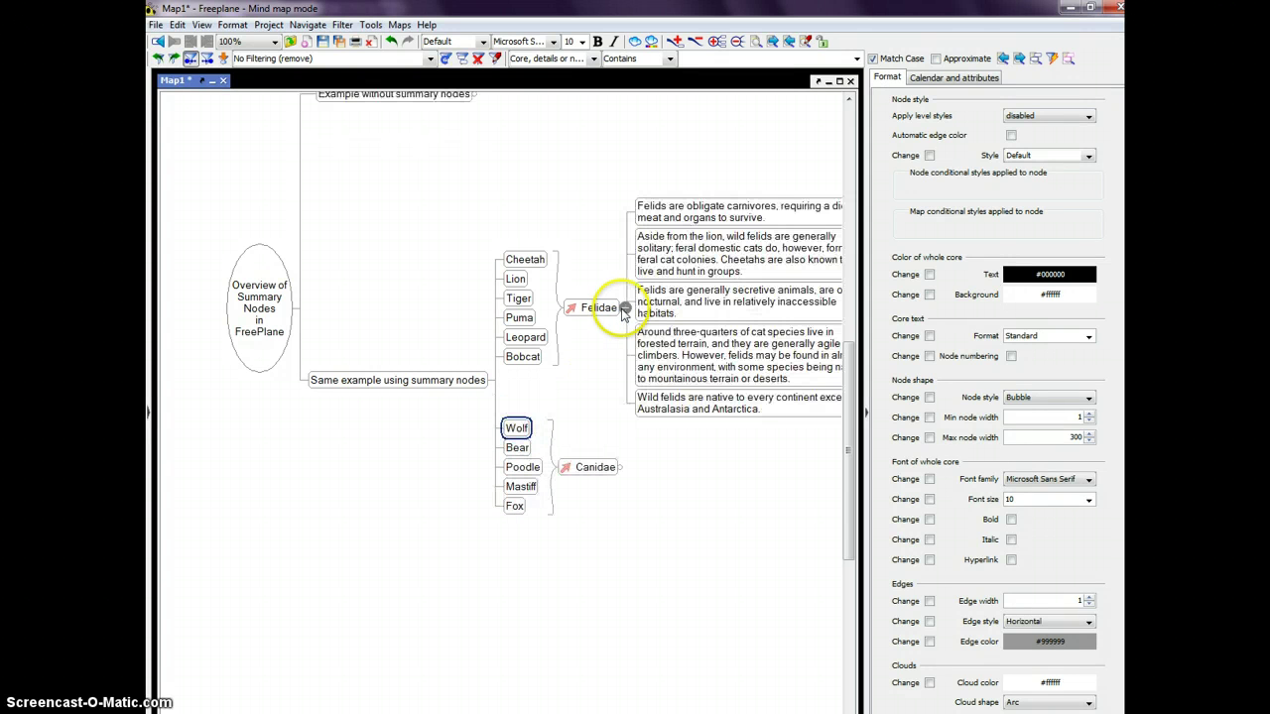
click(623, 466)
drag(577, 367, 456, 390)
Step: Review the felid fact nodes alongside the Felidae, Canidae, Cheetah and Bobcat nodes
click(678, 163)
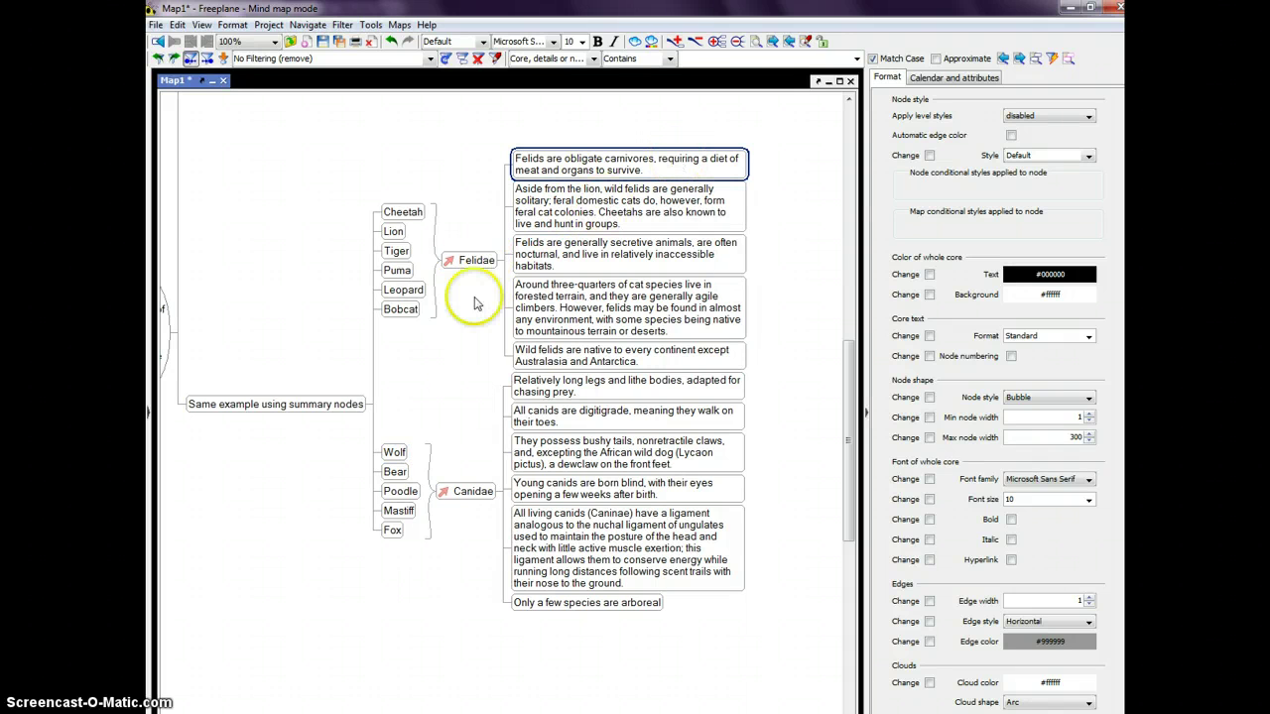
click(449, 264)
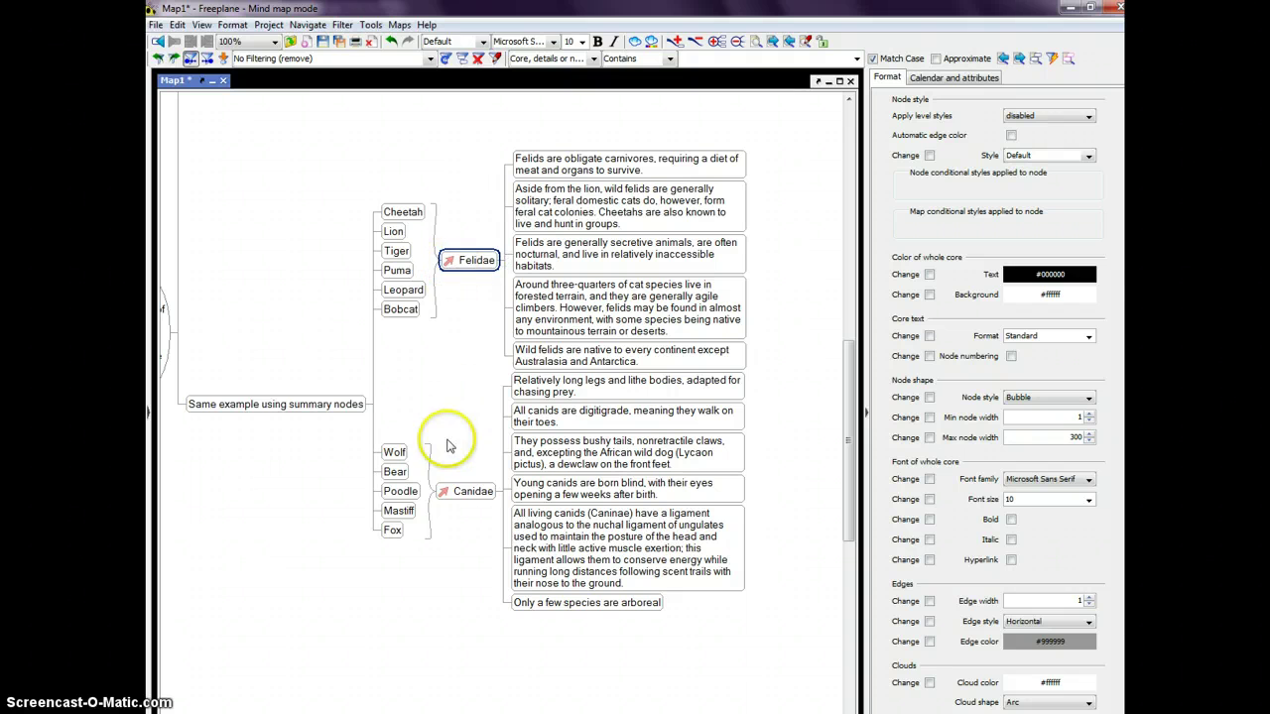
click(446, 495)
click(453, 262)
click(402, 213)
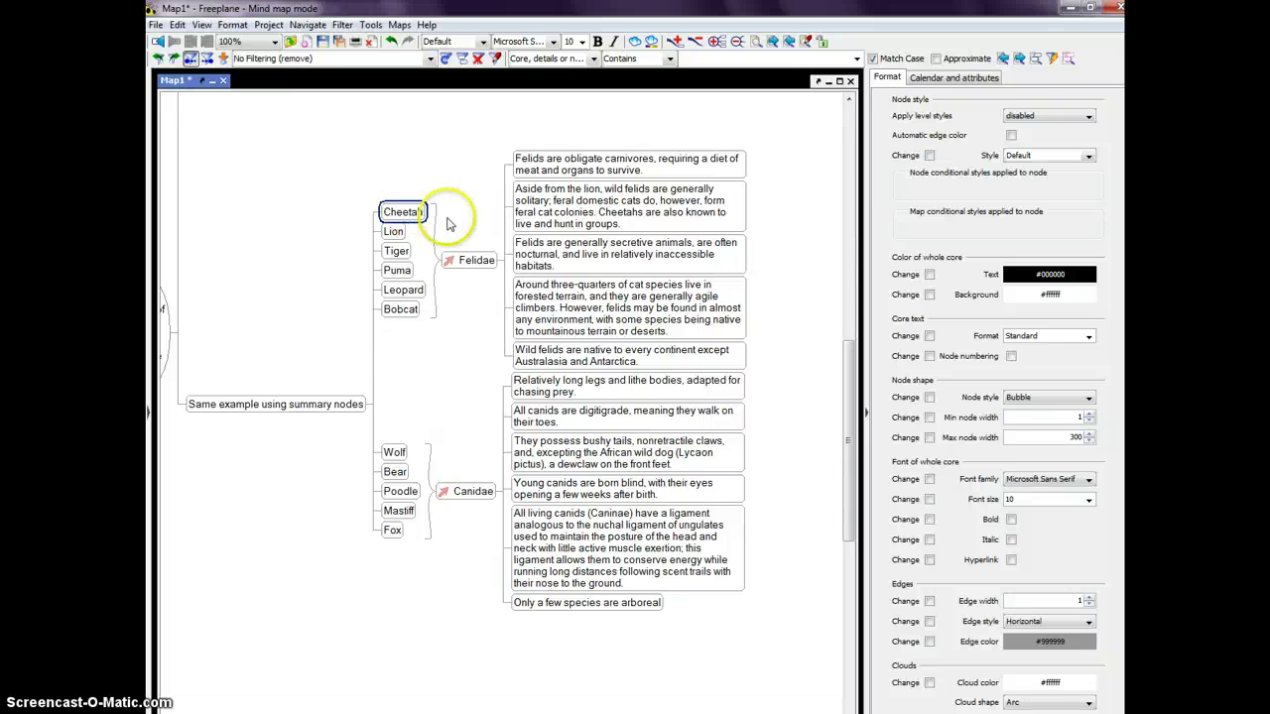
click(470, 266)
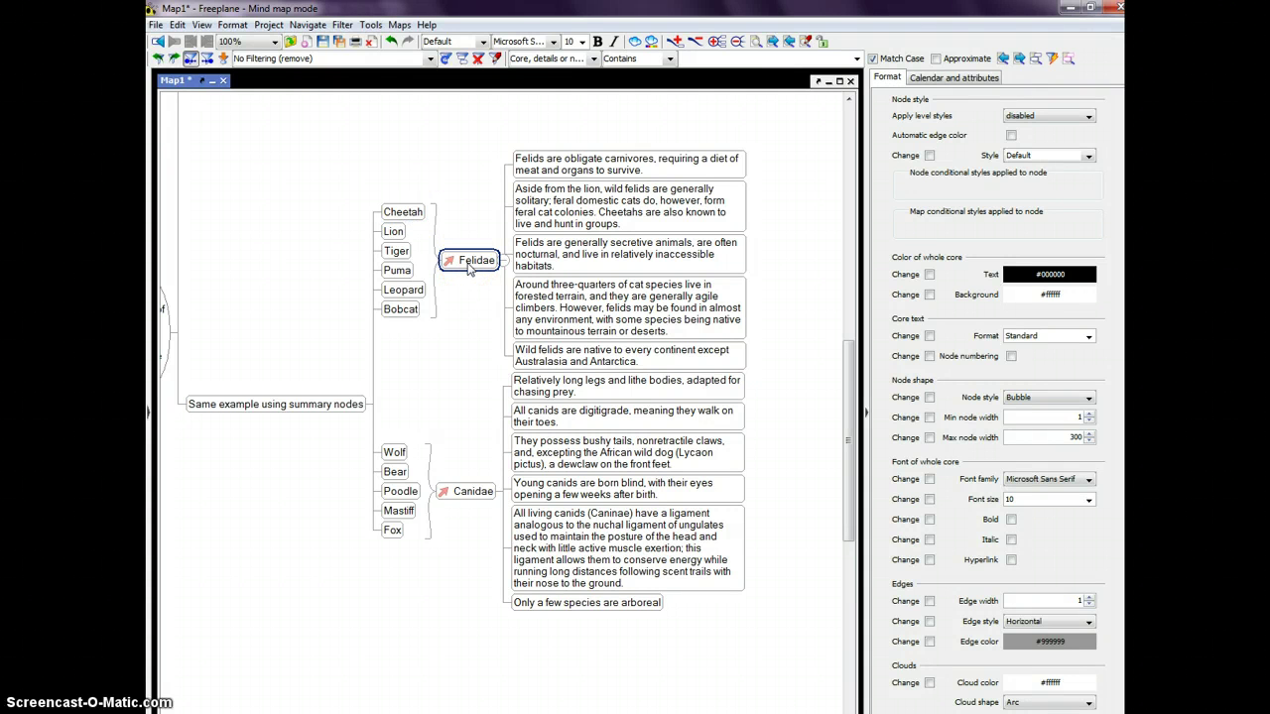
click(531, 166)
click(533, 363)
click(405, 309)
click(449, 264)
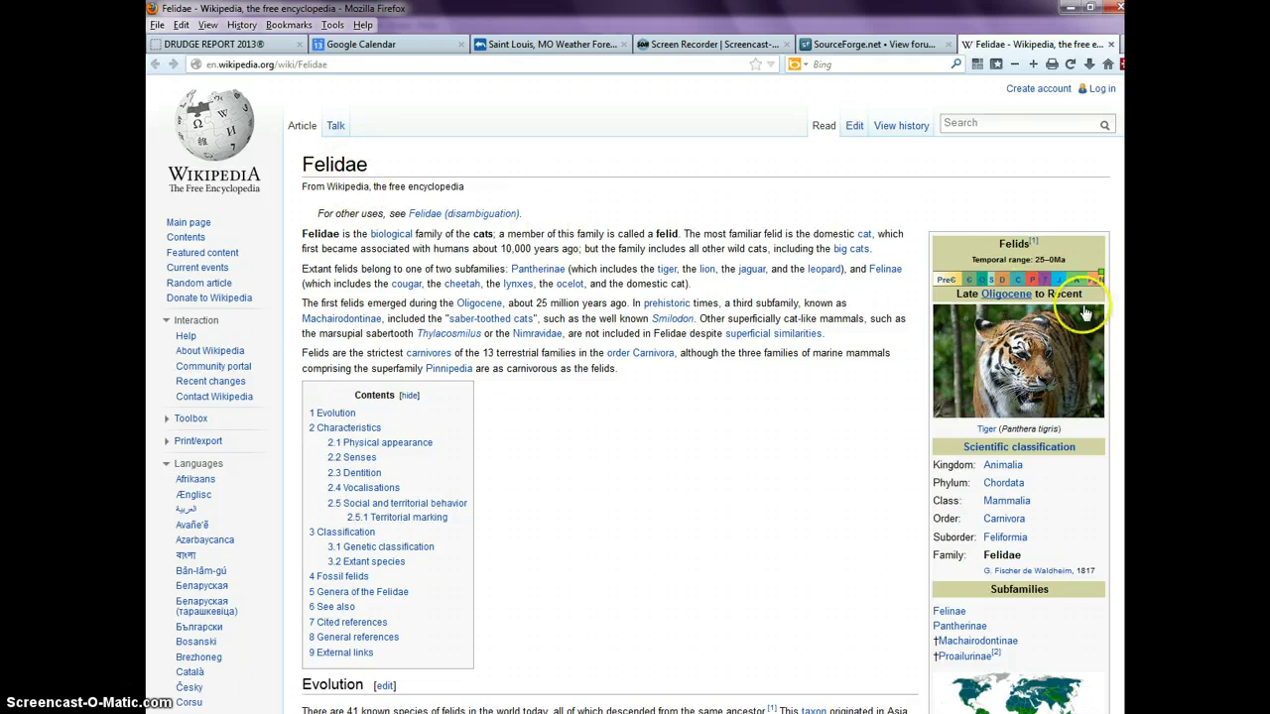
Step: Open the Canidae node's Wikipedia link in Firefox, skim the article, and return to Freeplane
scroll(634, 396, down, 20)
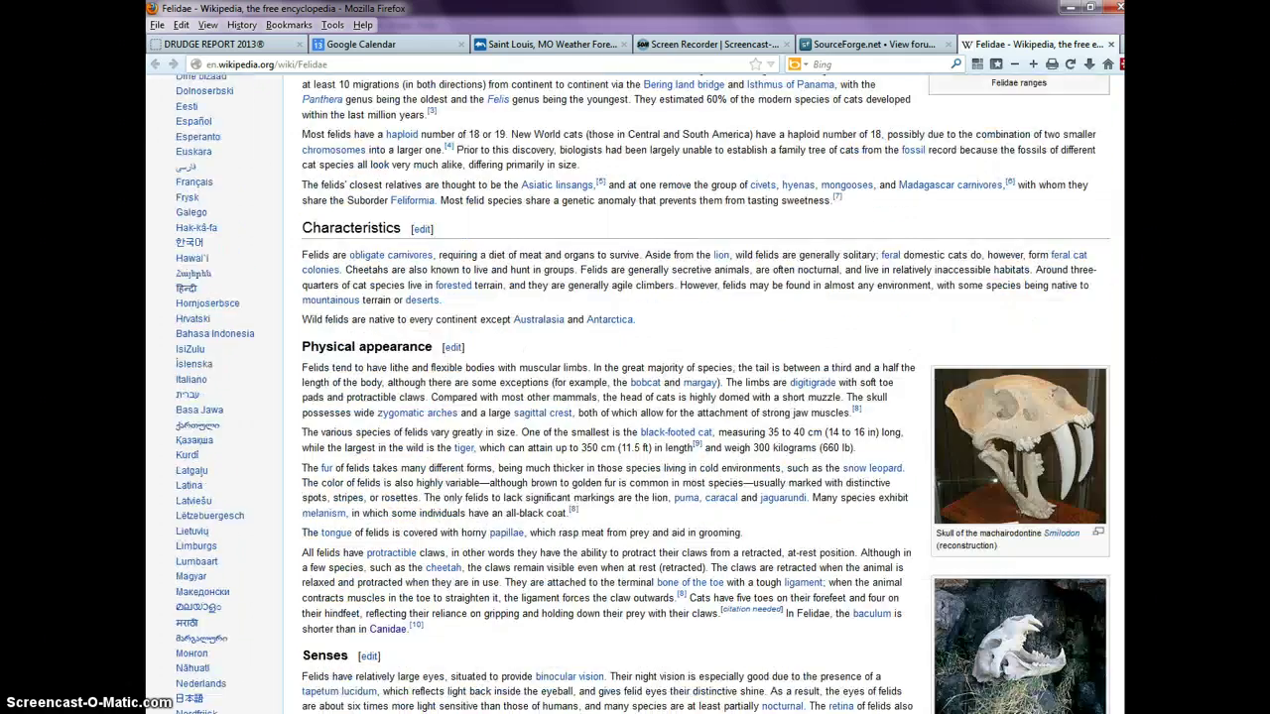
scroll(1054, 164, up, 20)
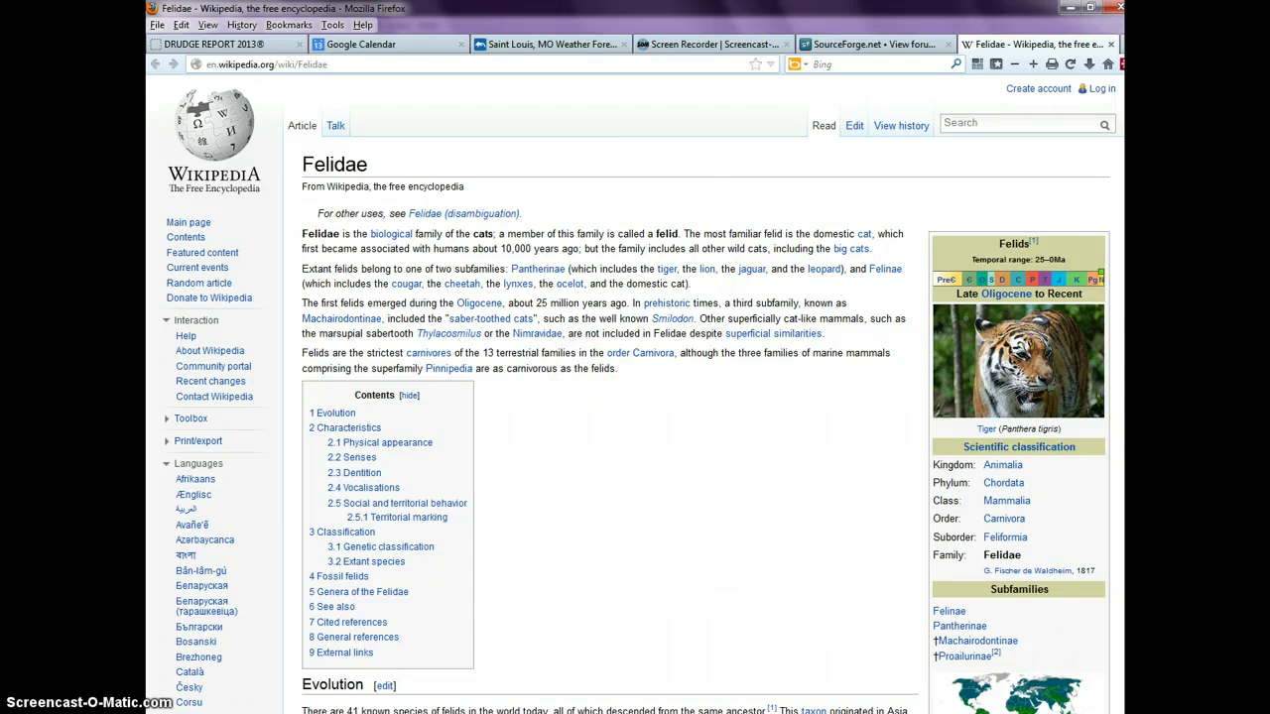
key(alt+Tab)
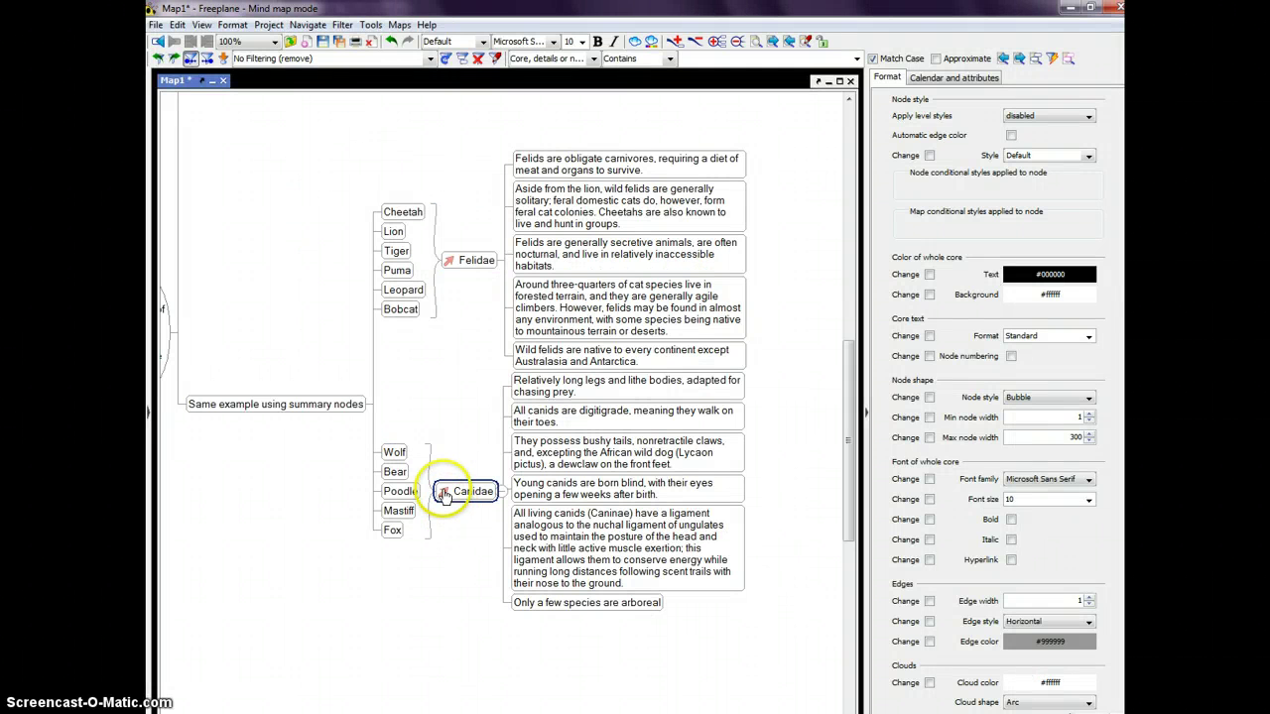
click(443, 491)
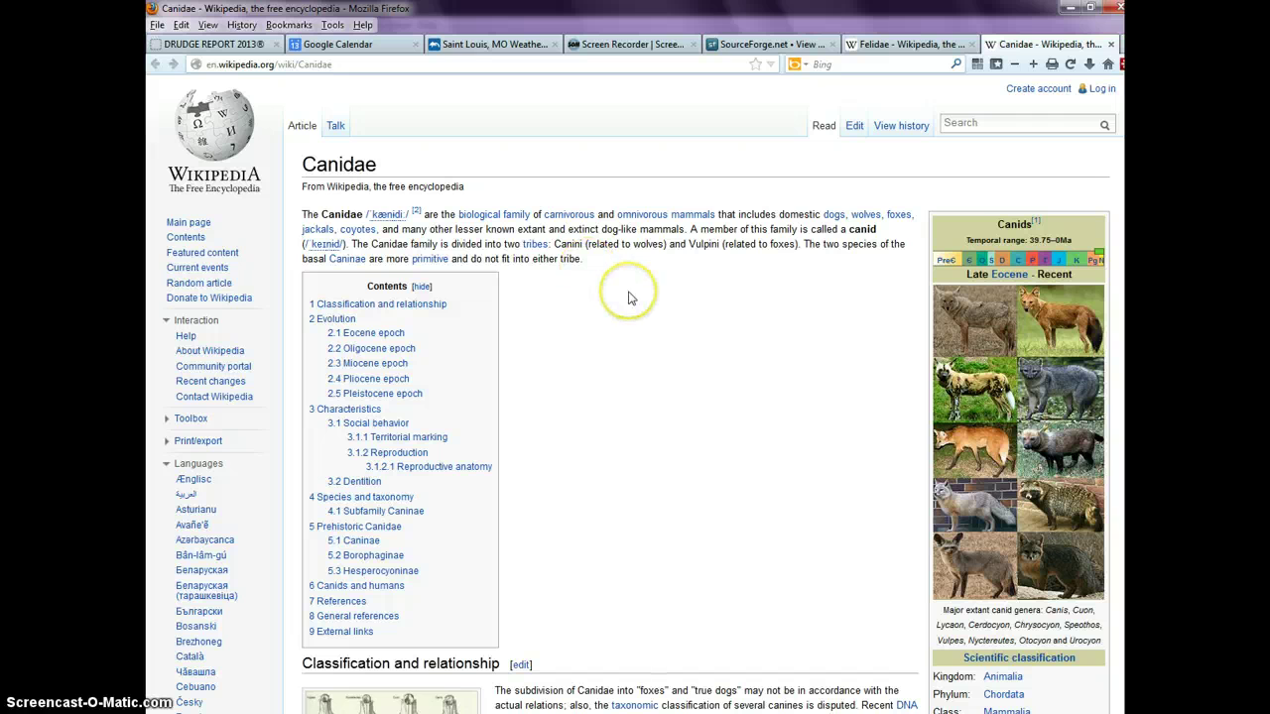
scroll(706, 397, down, 20)
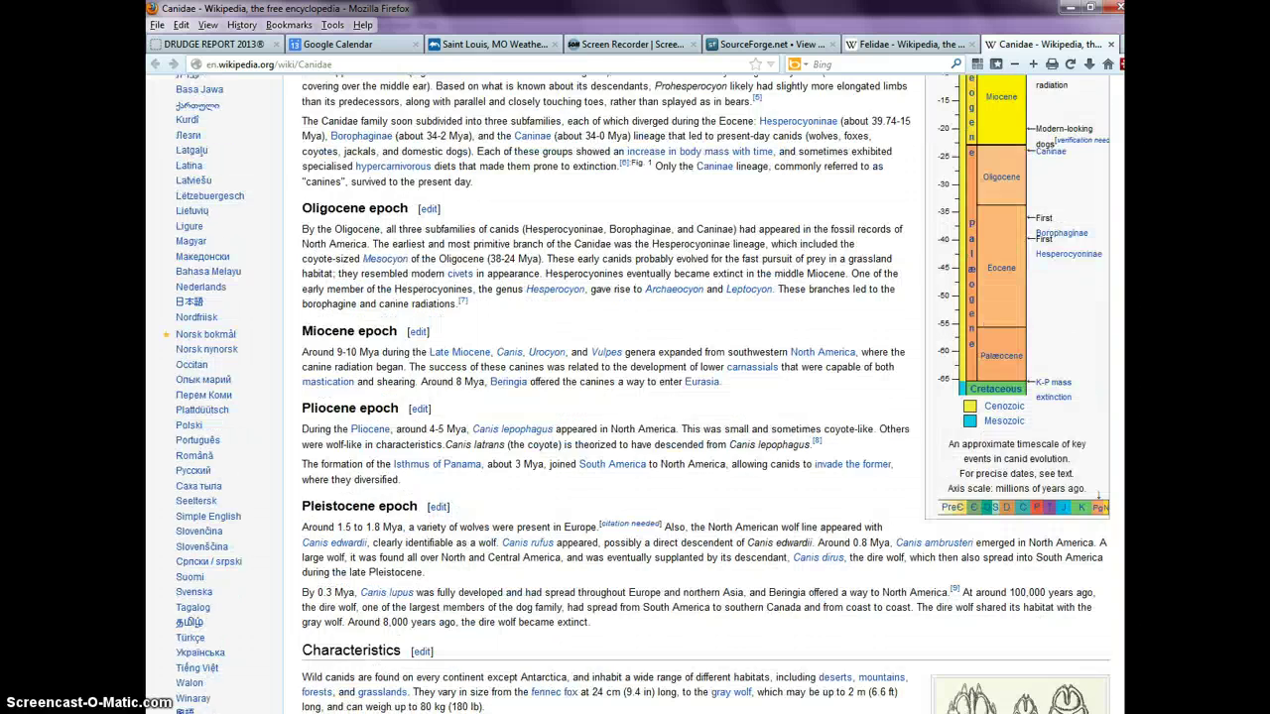
scroll(706, 397, down, 10)
scroll(706, 396, down, 3)
key(Home)
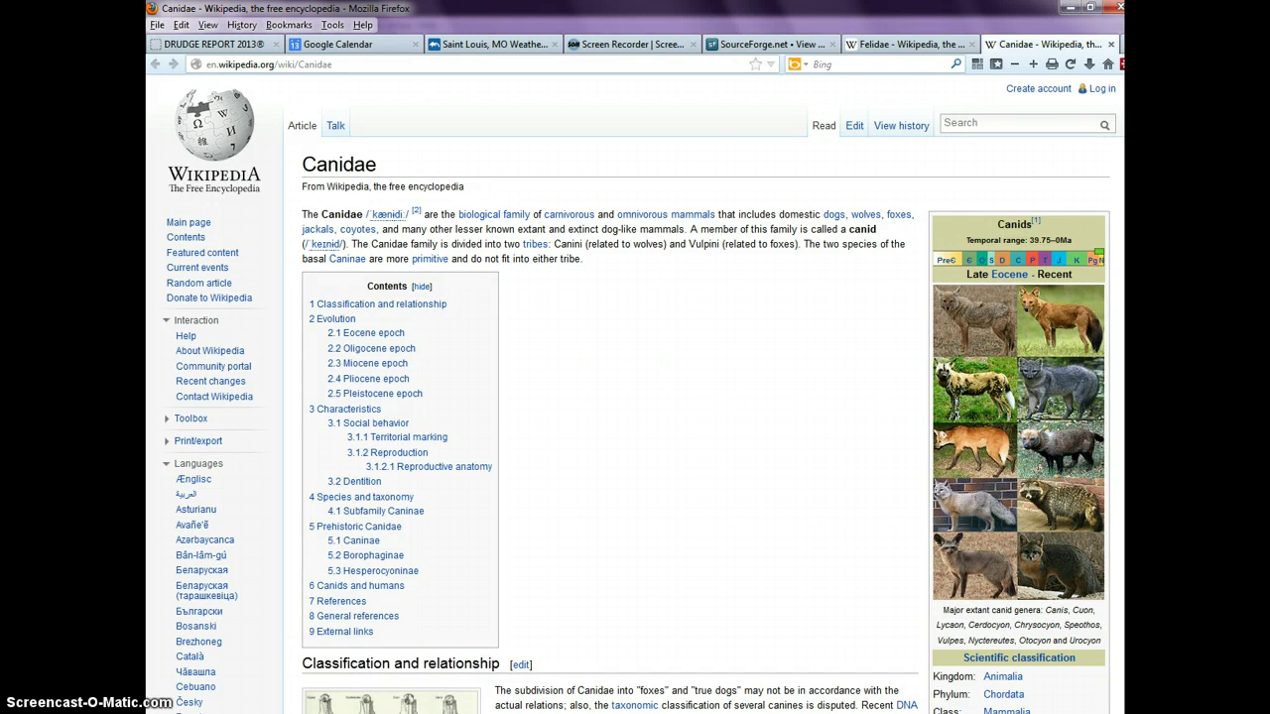
key(alt+Tab)
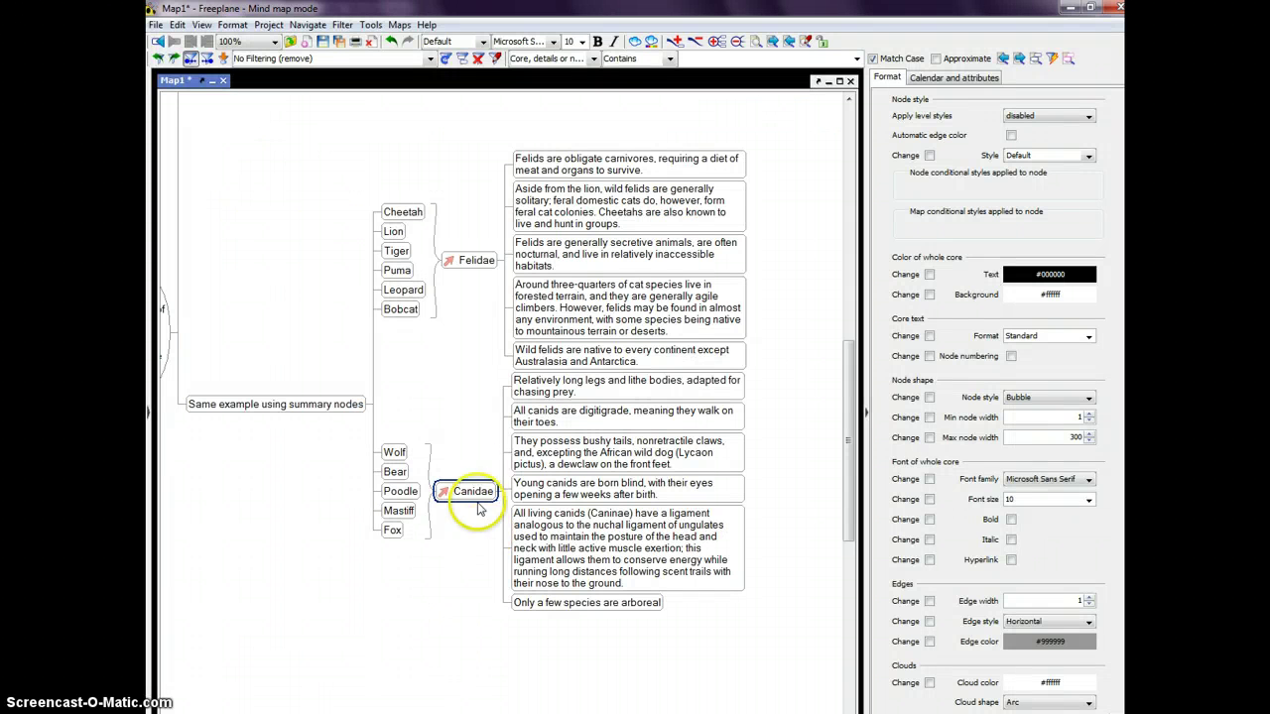
click(674, 298)
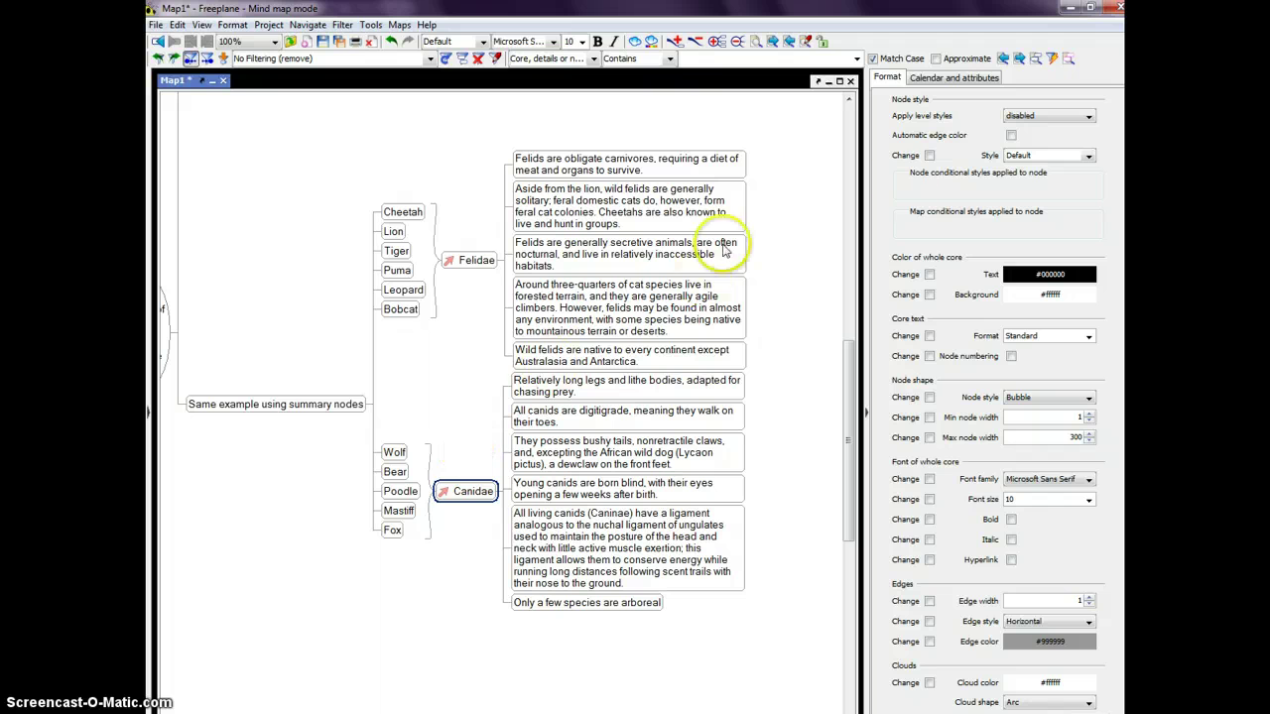
click(1088, 156)
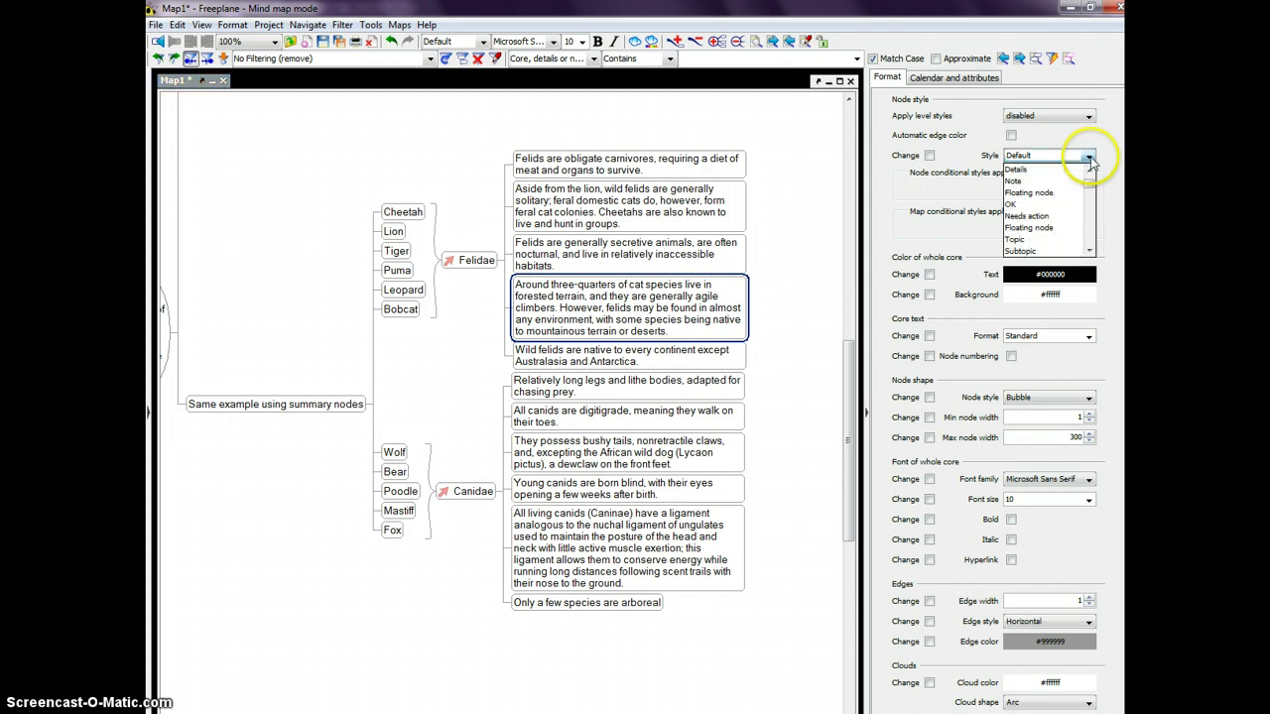
scroll(1089, 233, down, 5)
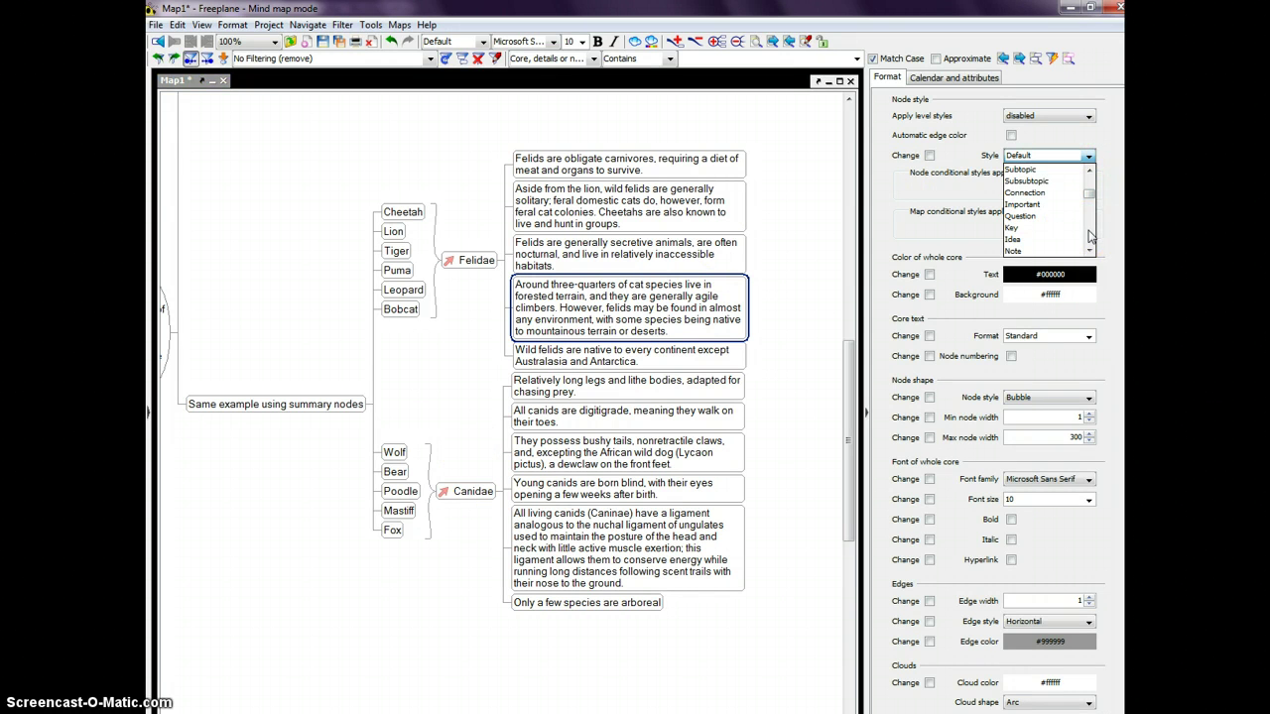
scroll(1089, 236, down, 3)
scroll(1089, 236, down, 1)
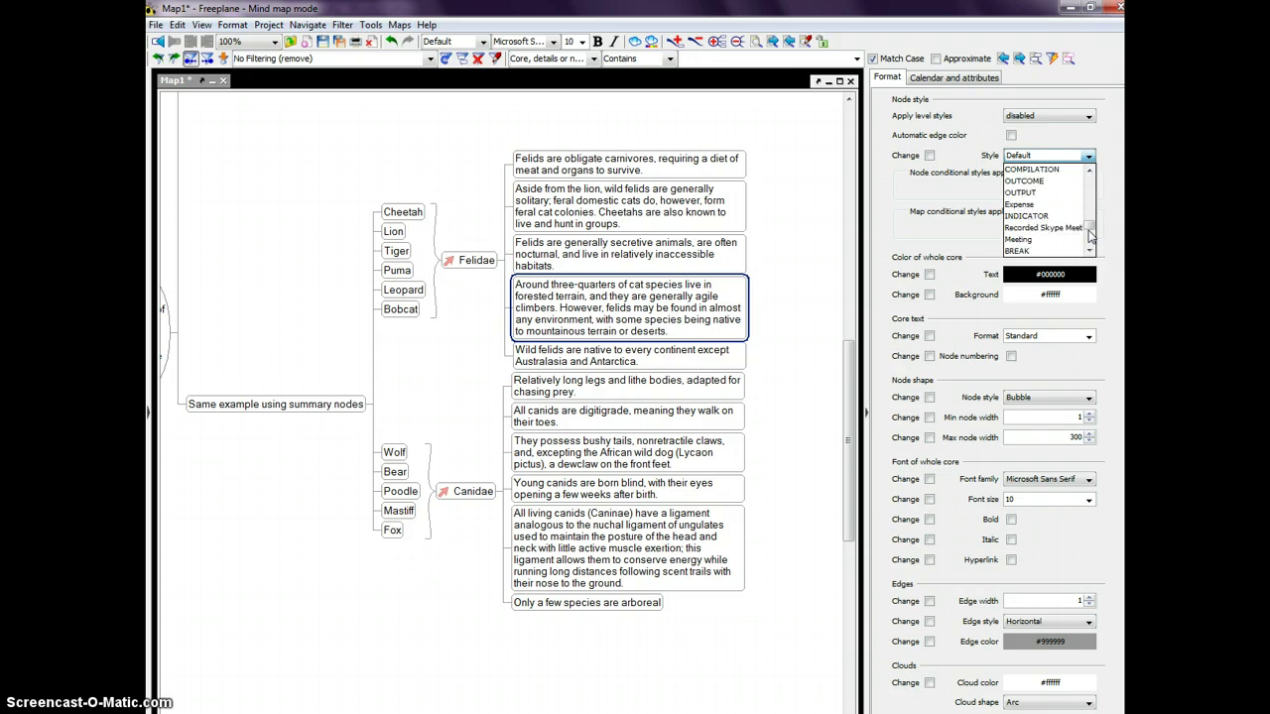
click(1088, 251)
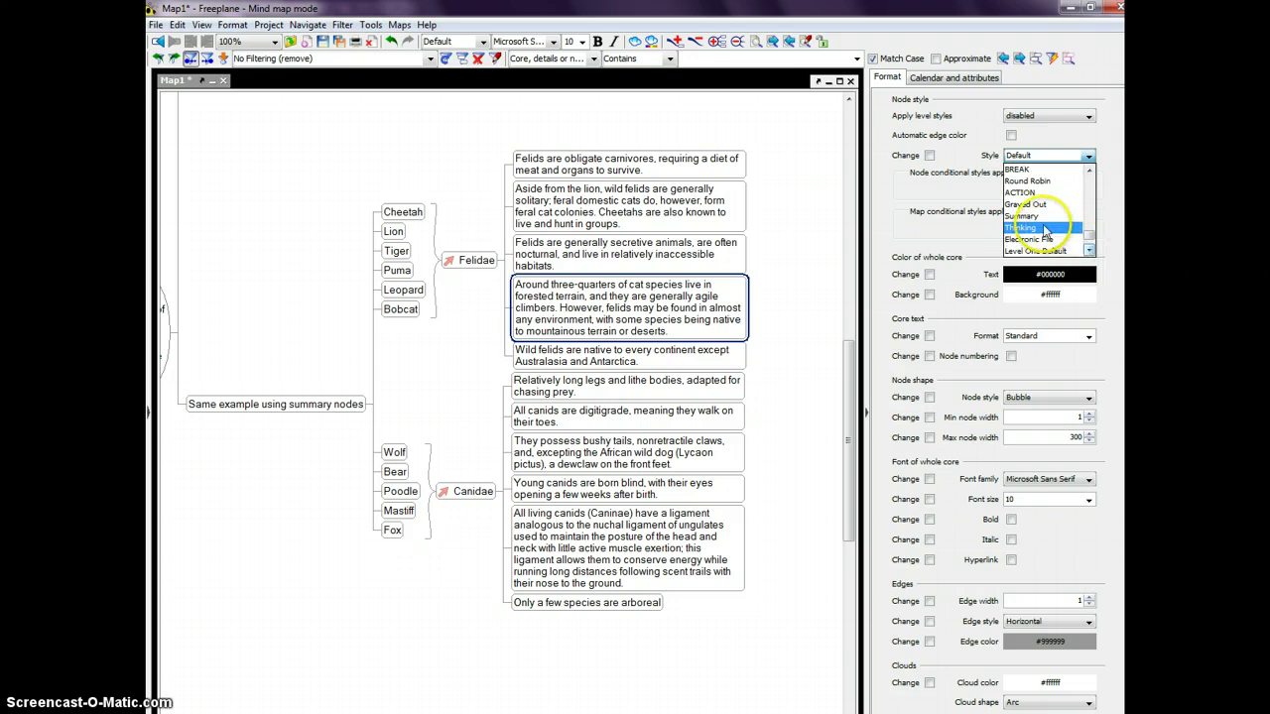
click(1028, 216)
click(733, 222)
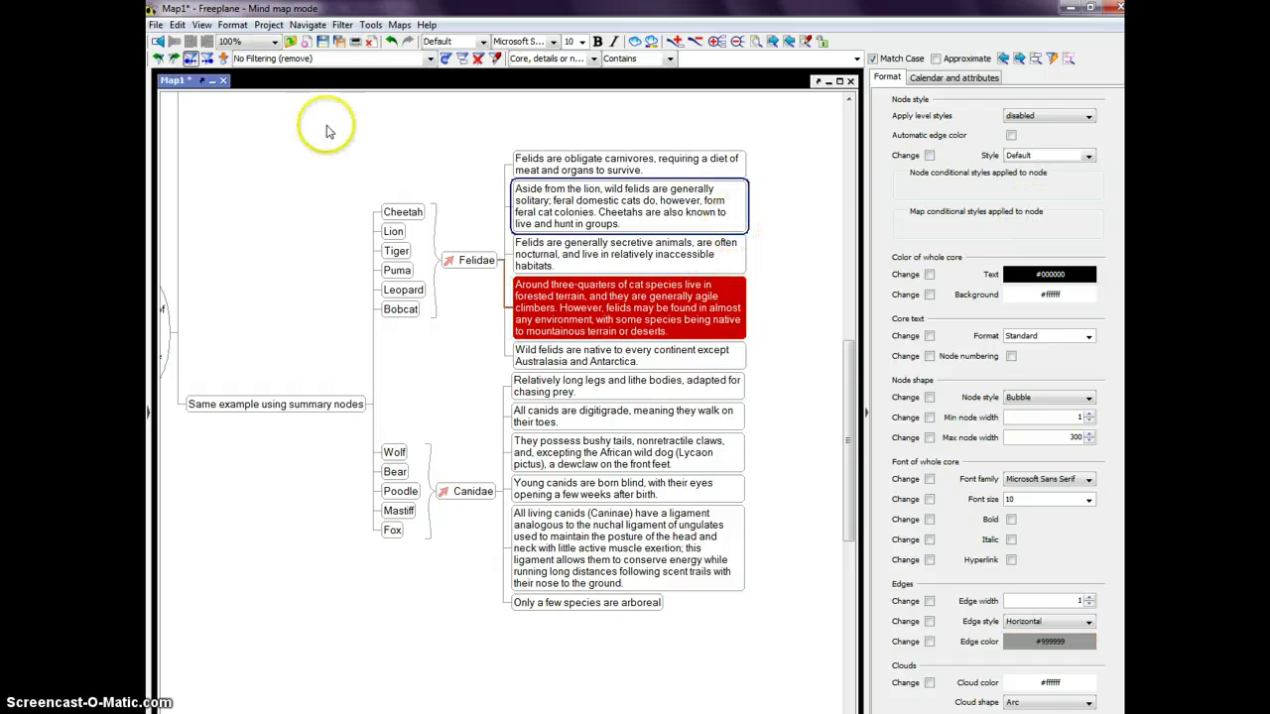
click(176, 24)
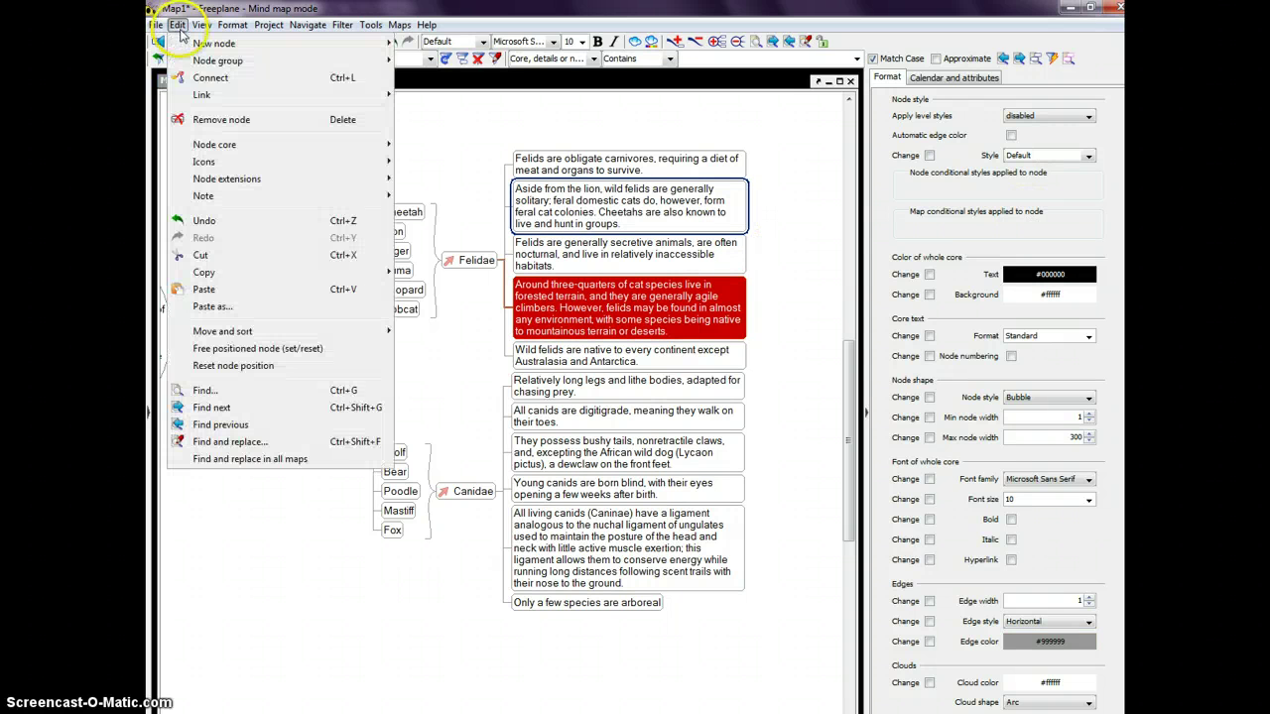
click(213, 220)
click(462, 266)
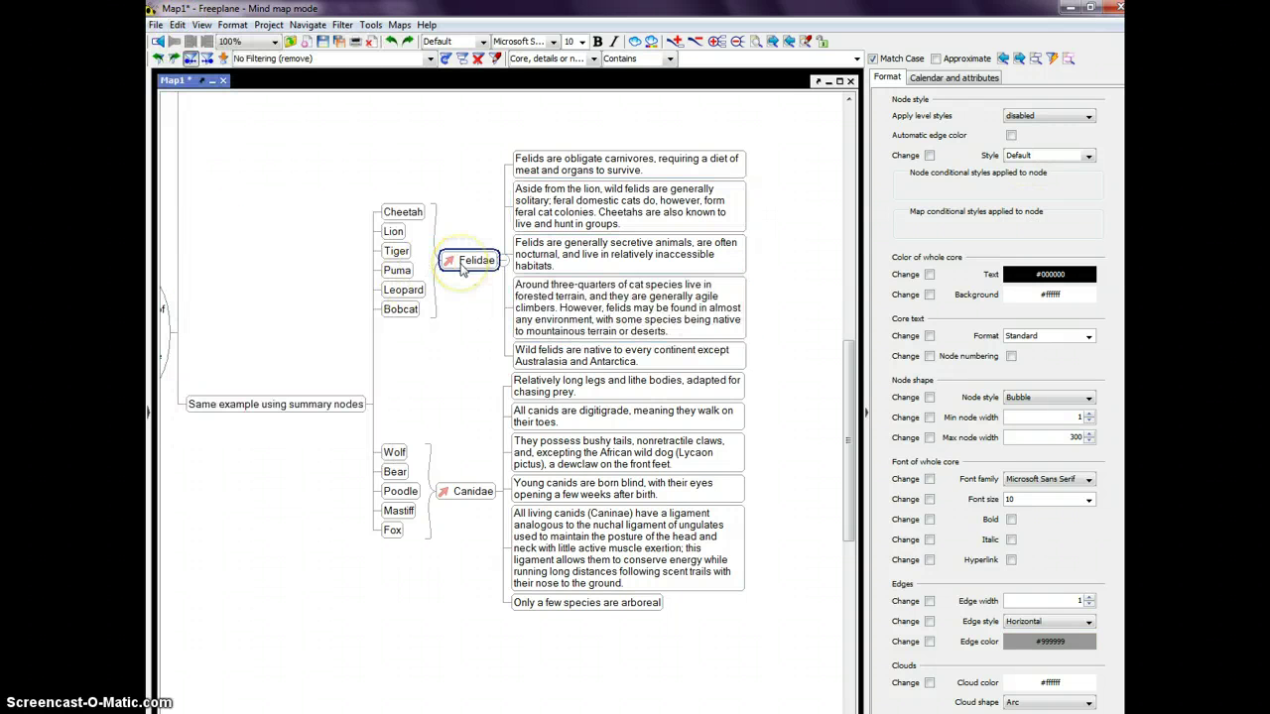
Step: Select Felidae and Canidae together and give both the Summary style from the Style list
ctrl+click(458, 492)
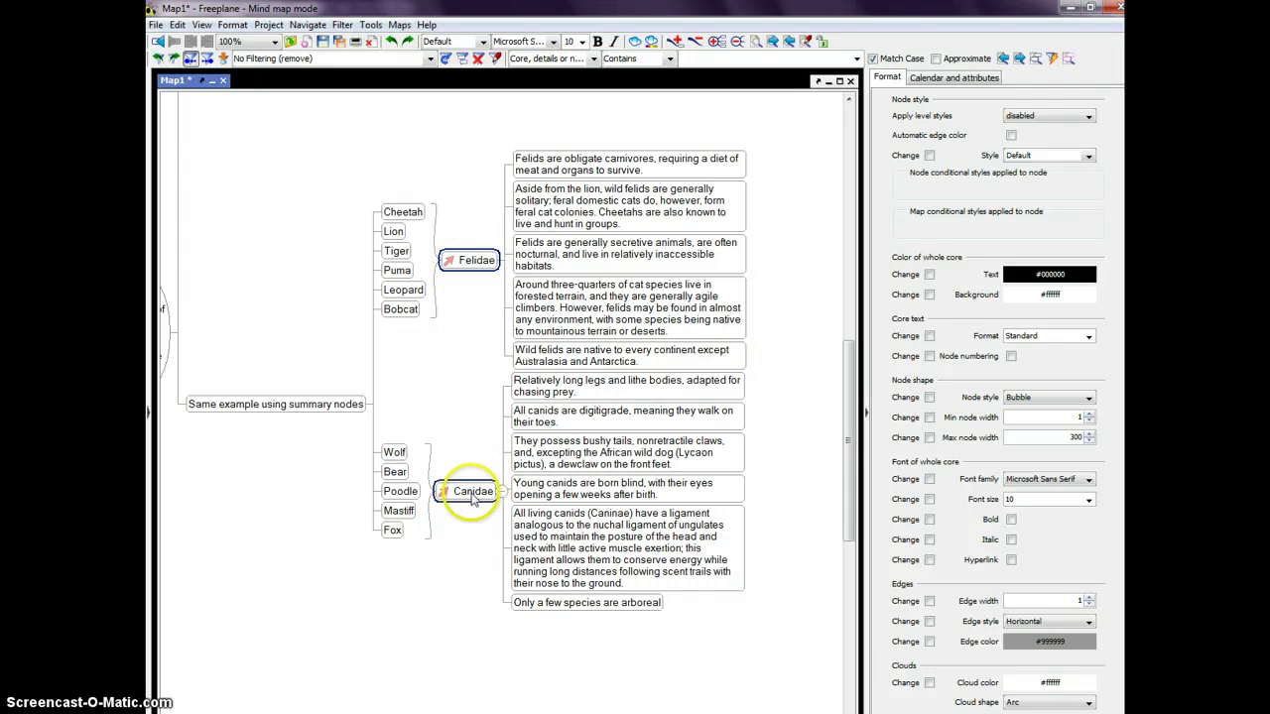
click(1087, 155)
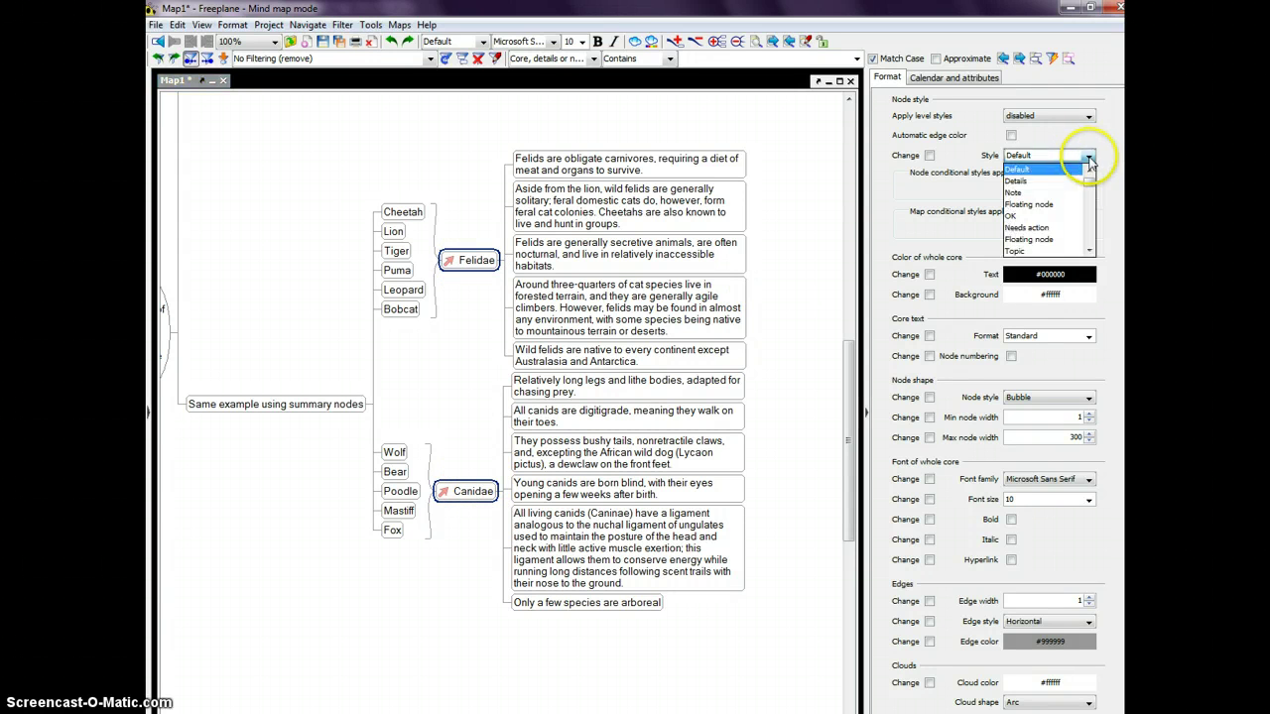
scroll(1094, 241, down, 5)
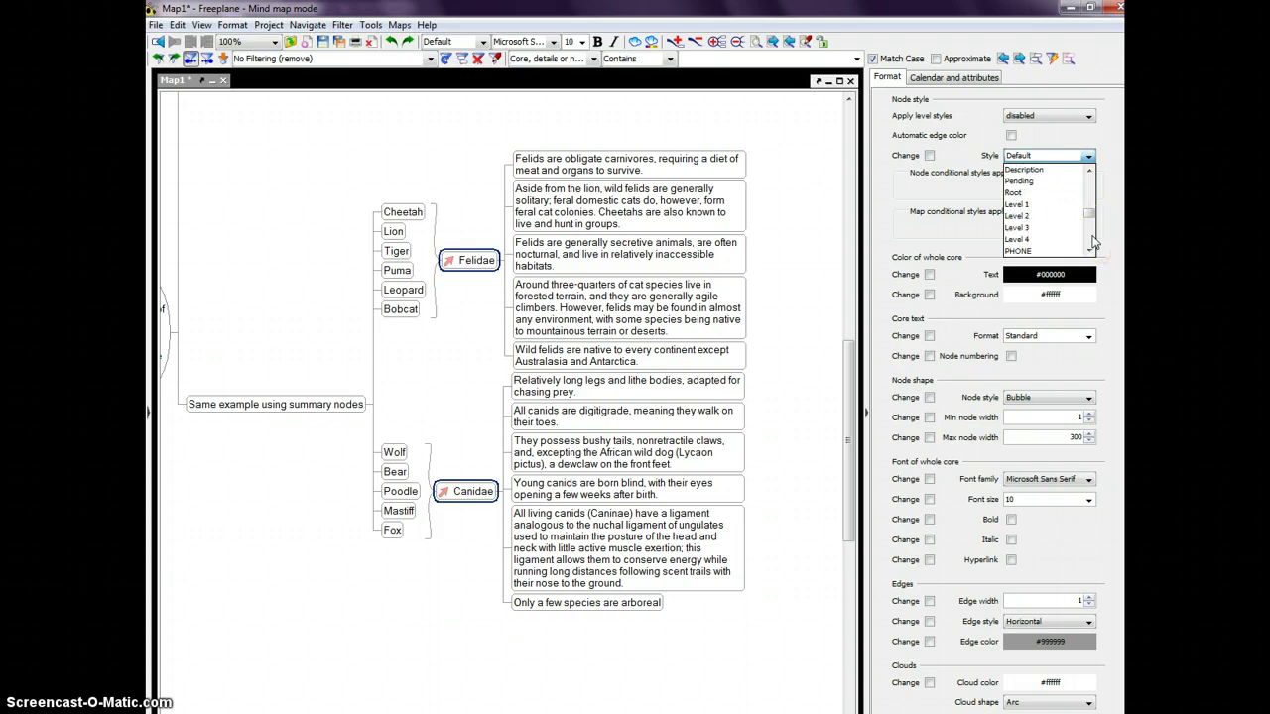
scroll(1094, 241, down, 5)
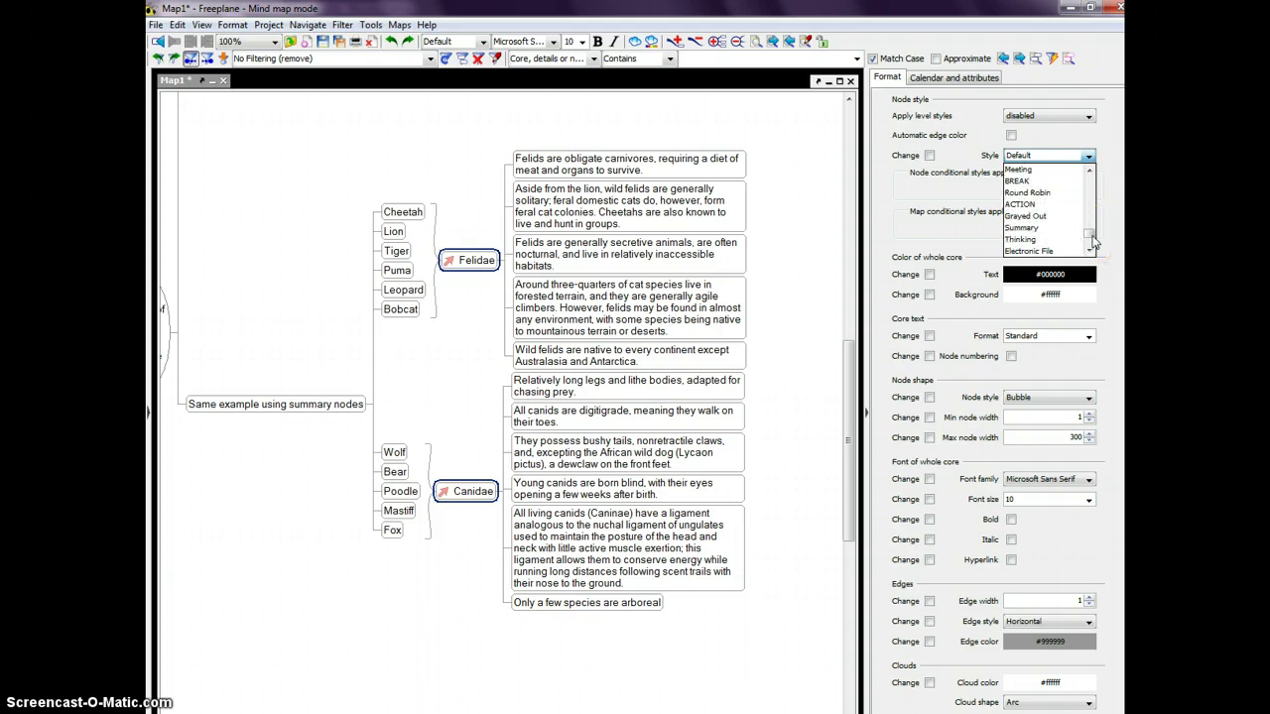
click(1037, 227)
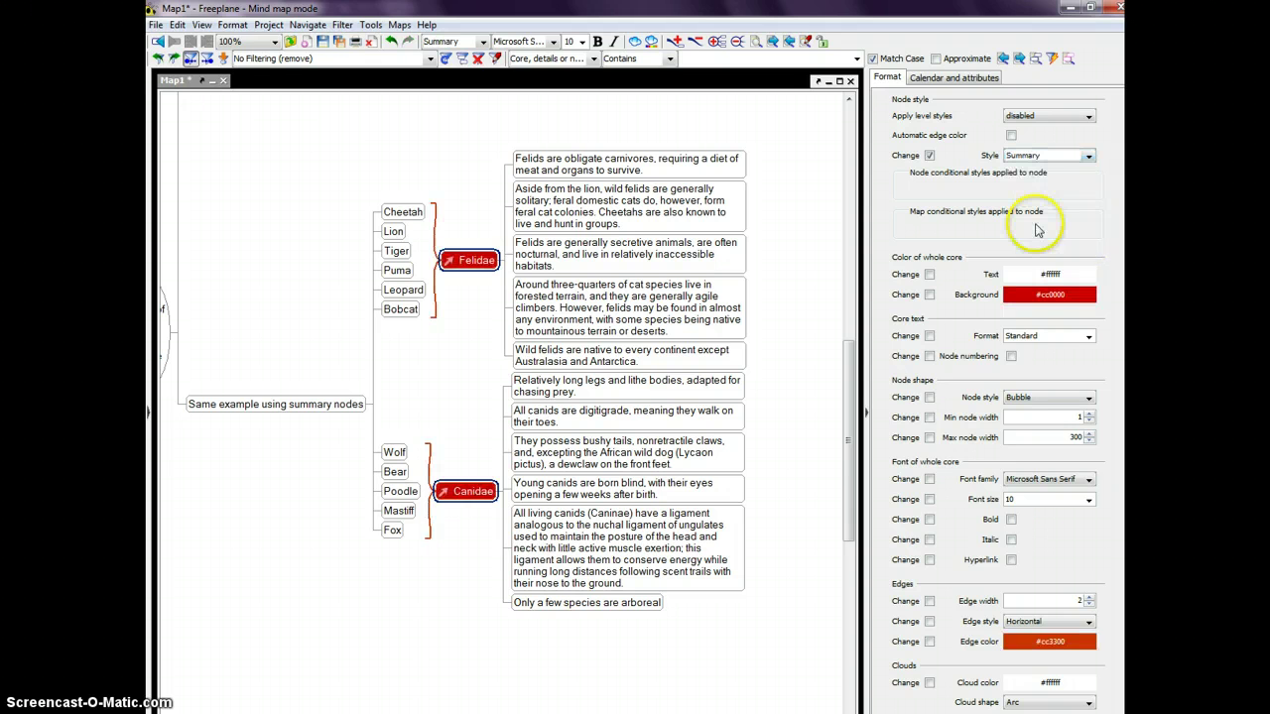
click(372, 152)
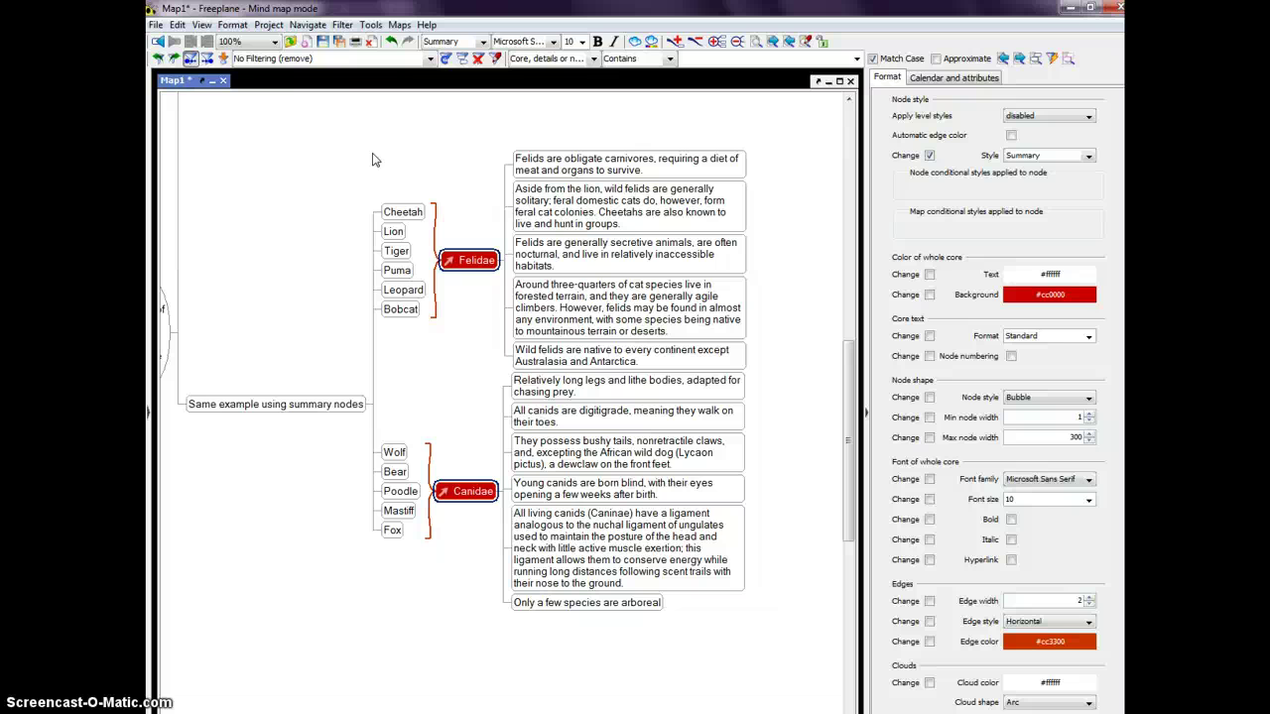
Step: Fold the Felidae and Canidae fact nodes and pan right to show the root oval
click(504, 260)
click(500, 462)
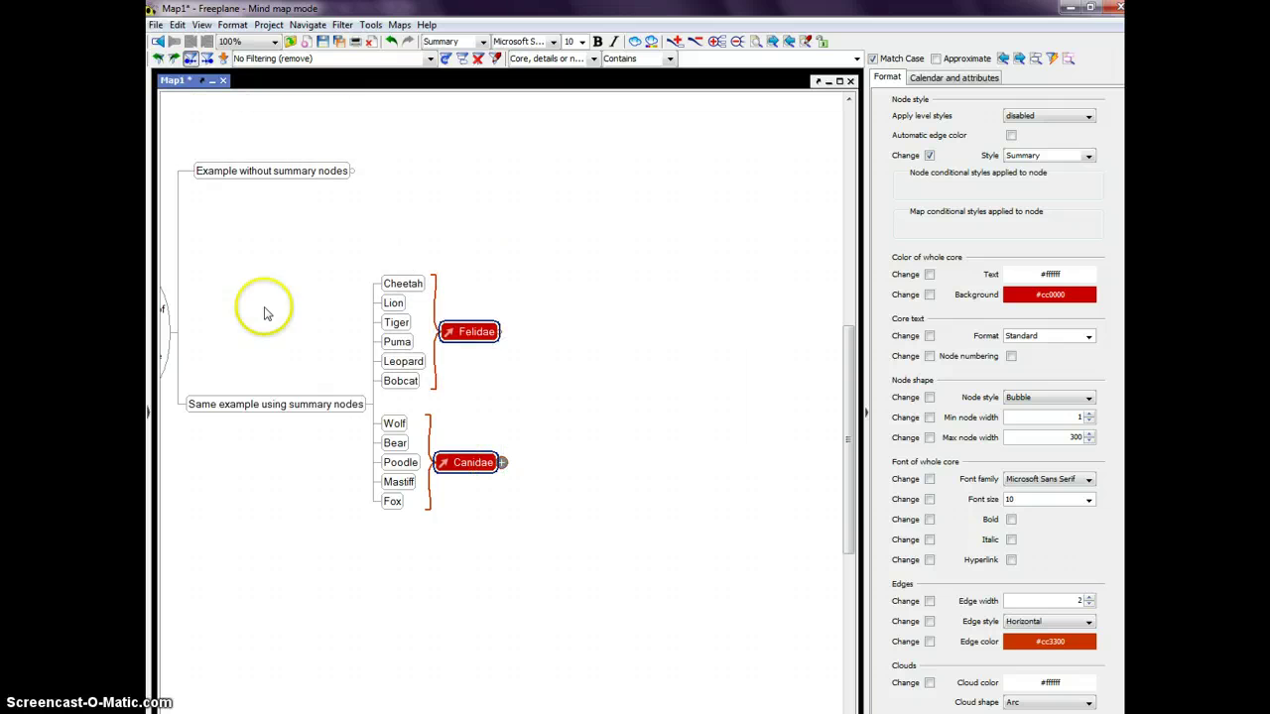
drag(246, 300, 388, 301)
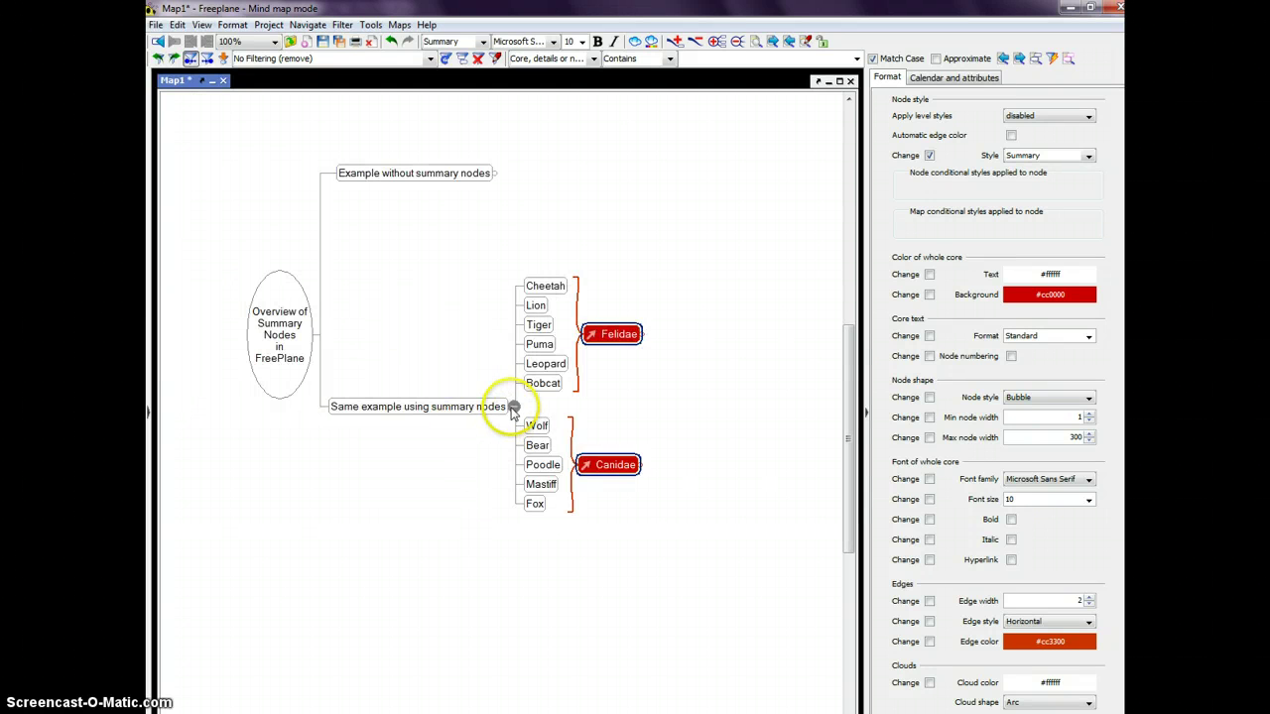
Step: Collapse and re-expand the summary example branch, then select Bobcat, Leopard and Fox
click(512, 408)
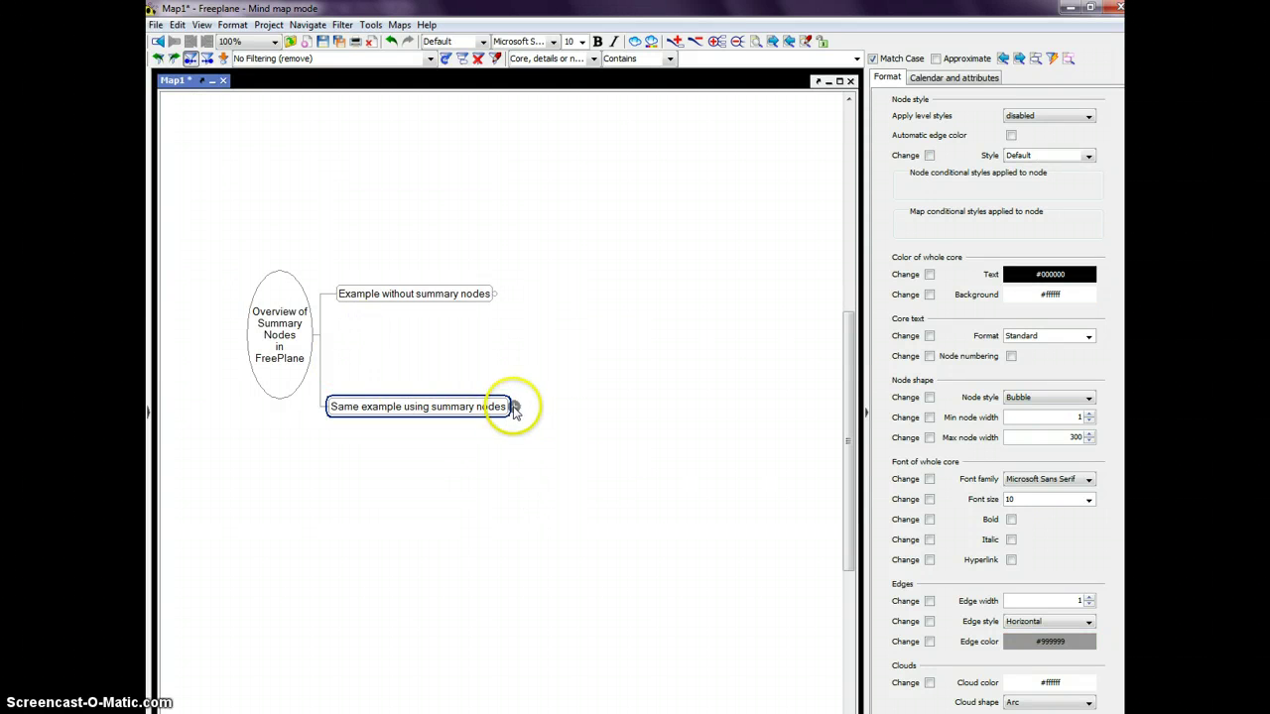
click(513, 408)
click(540, 383)
click(544, 363)
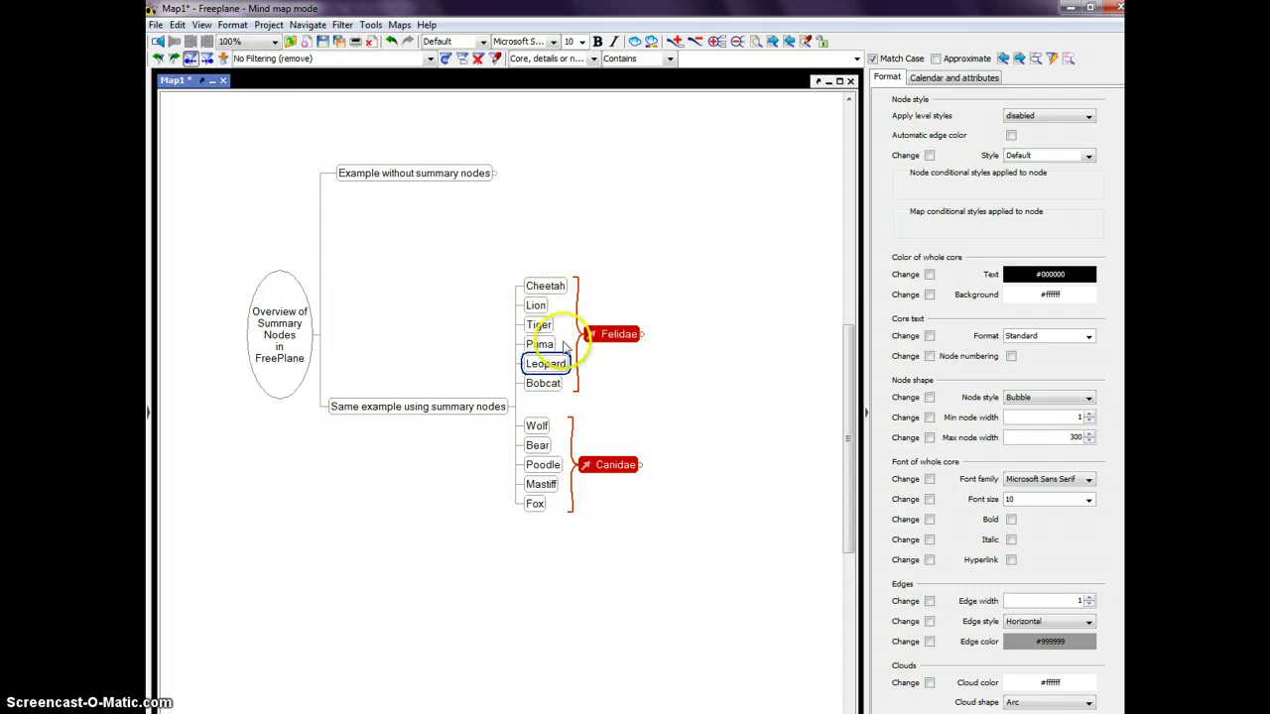
click(534, 503)
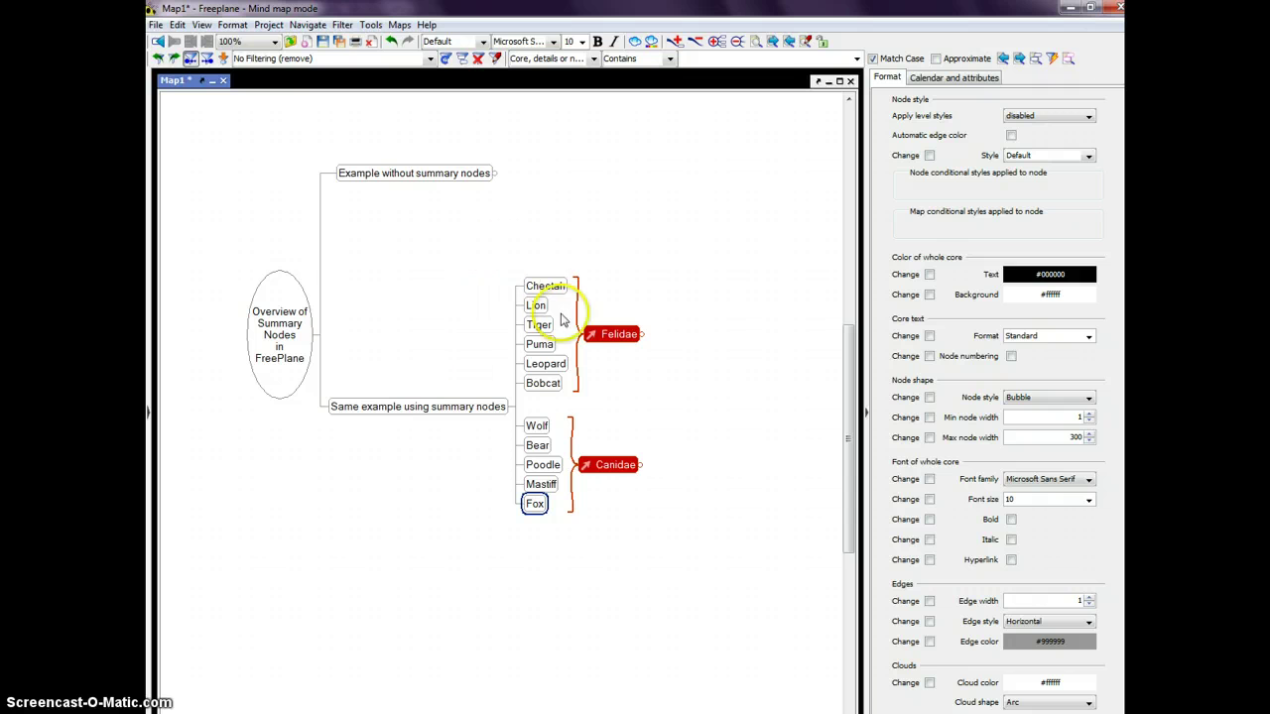
Step: Insert a Housecat node above Puma in the cat list
key(Right)
click(539, 348)
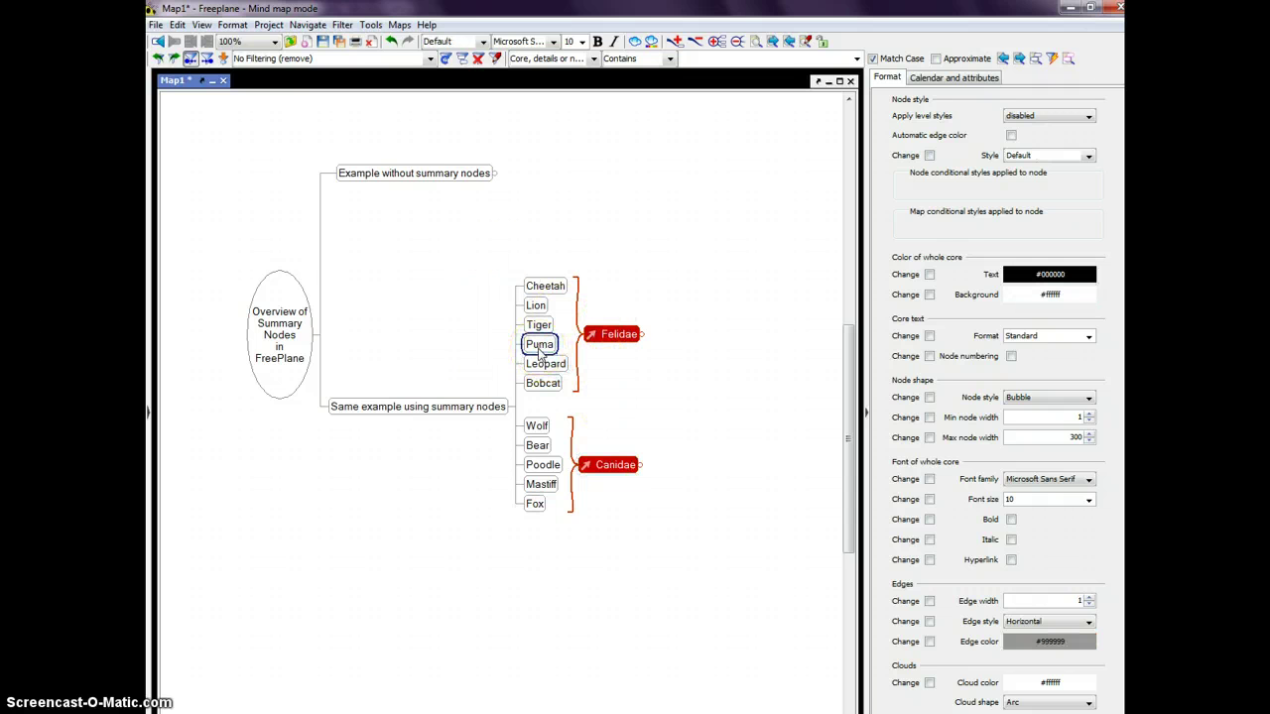
key(shift+Return)
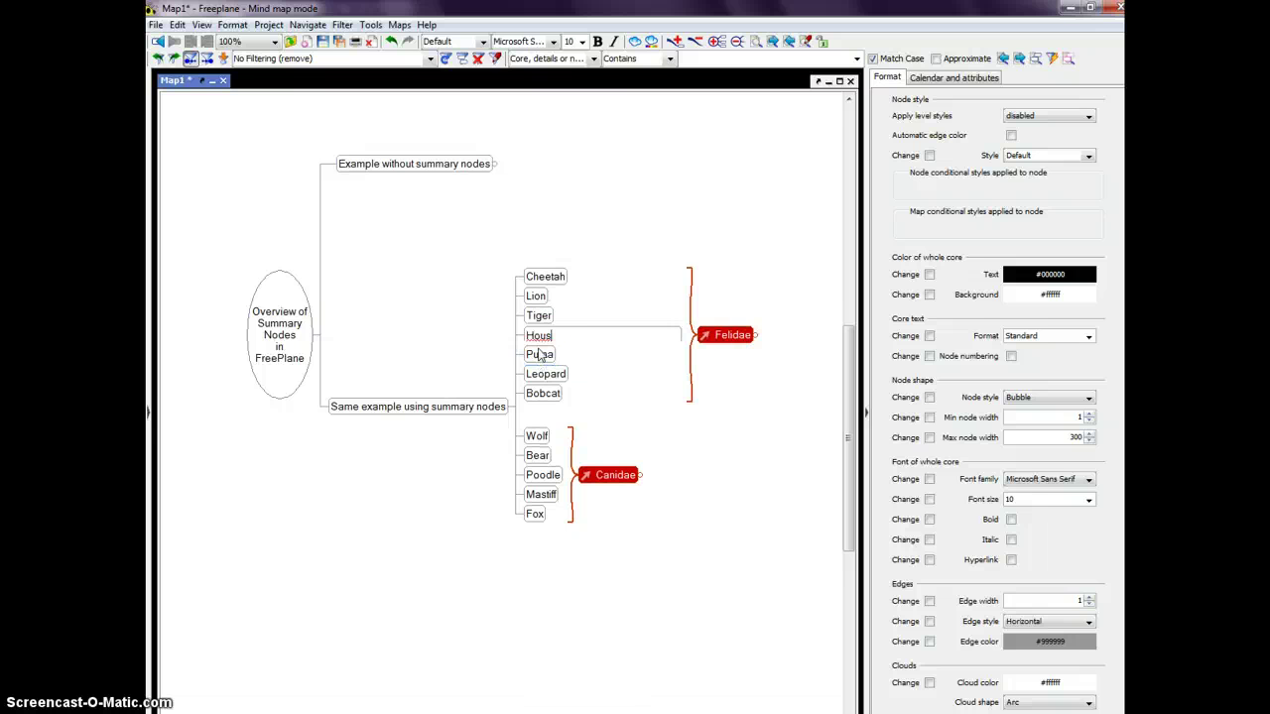
text(Housecat)
key(Return)
Step: Insert a Terrier node above Poodle in the dog list, inside the Canidae bracket
click(540, 480)
key(shift+Return)
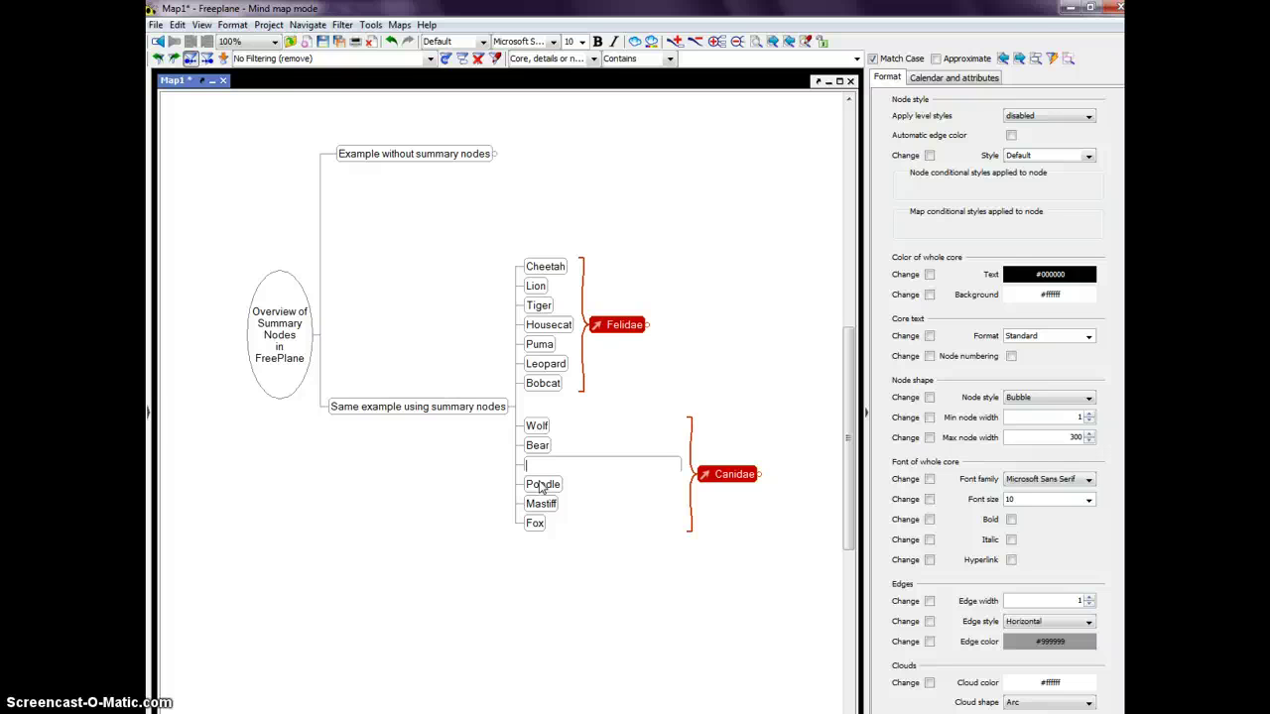
text(Terrier)
key(Return)
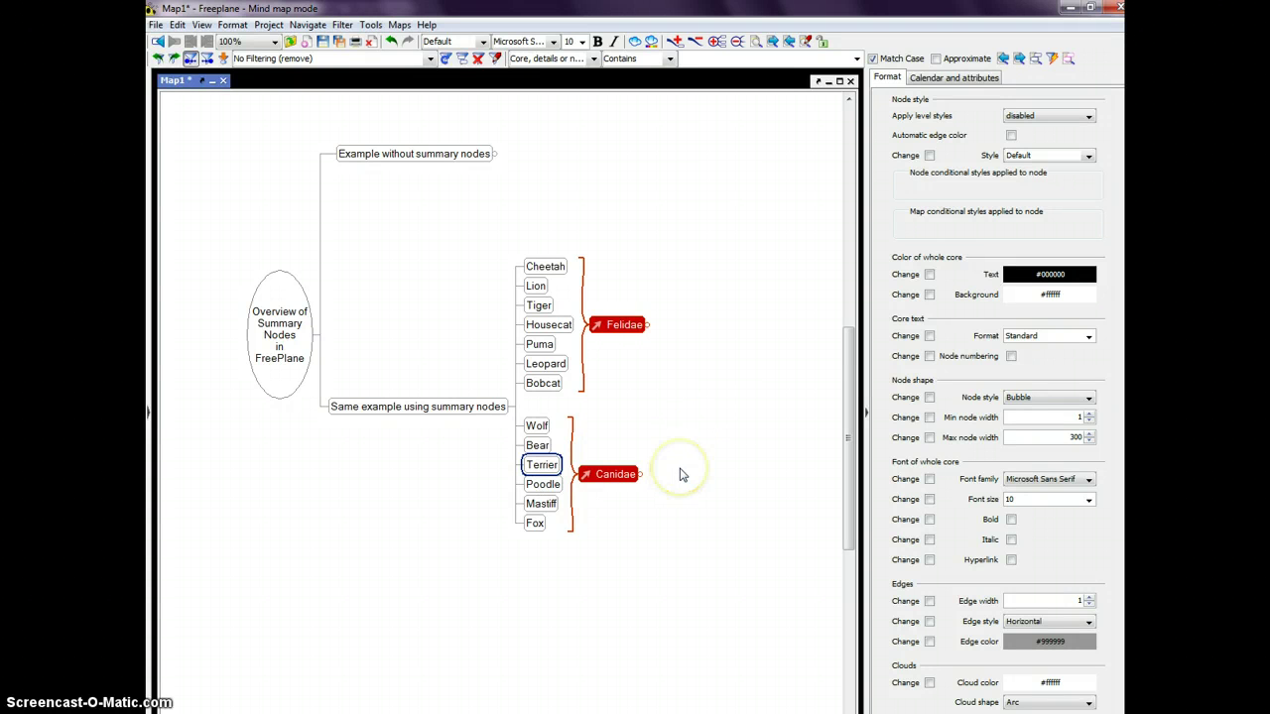
click(607, 474)
click(627, 326)
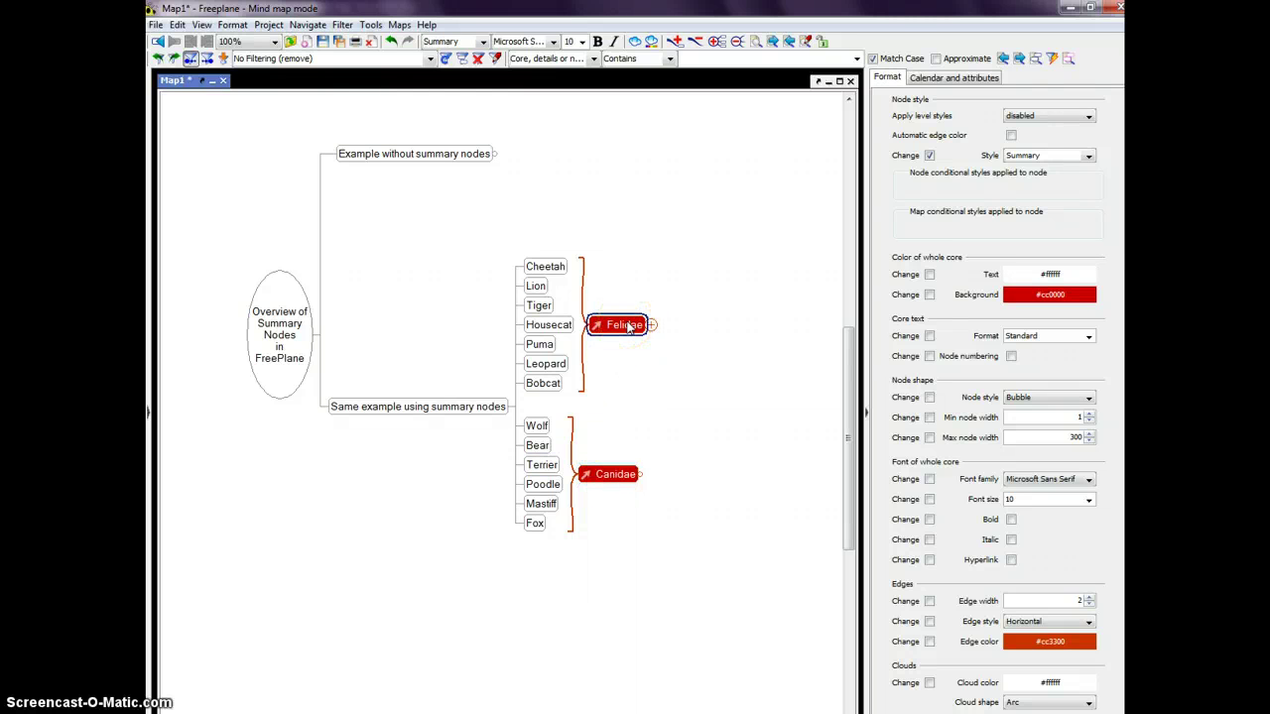